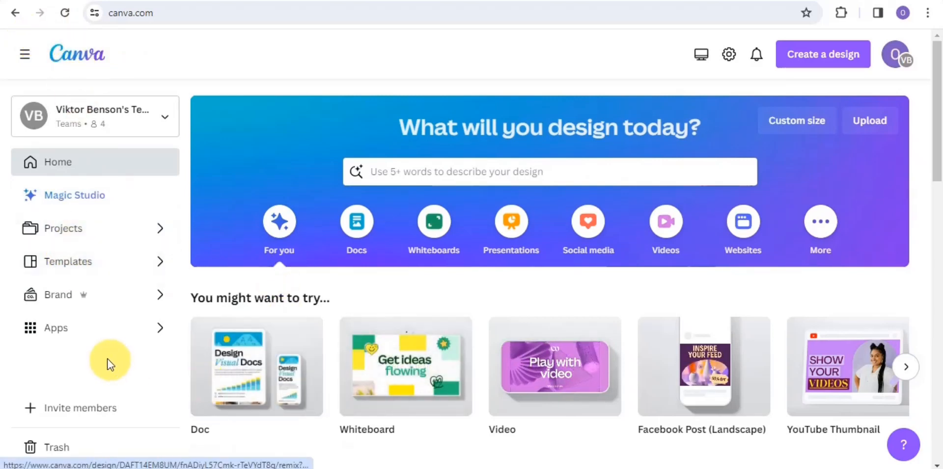
Step: Open the Apps catalogue and show all available apps
left_click(60, 335)
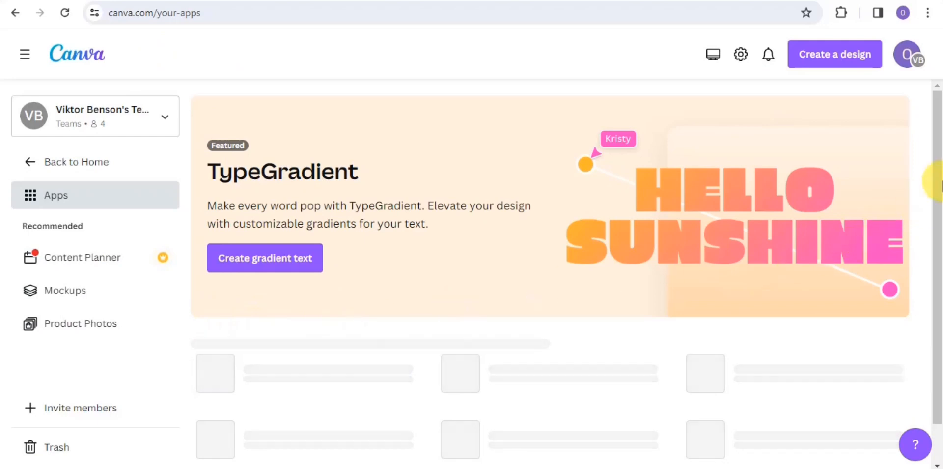
left_click(938, 184)
left_click_drag(940, 211, 940, 175)
left_click(902, 161)
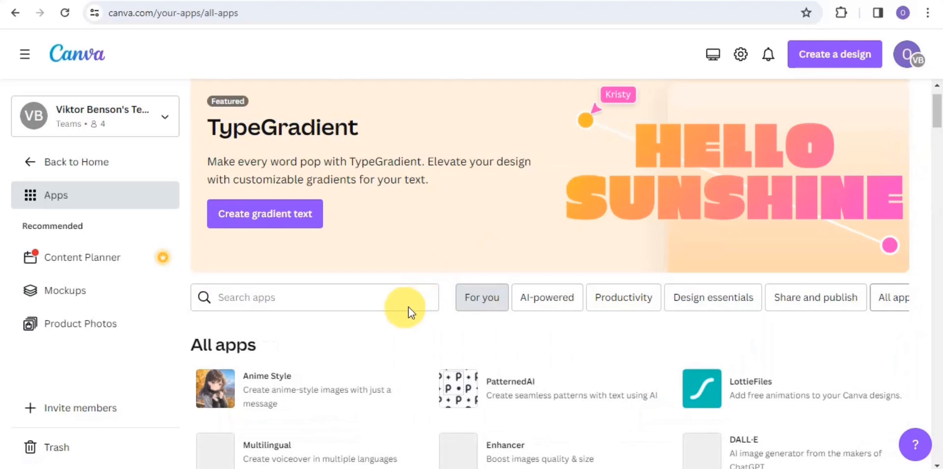
Step: Search the apps for Mojo AI and open its details
left_click(326, 293)
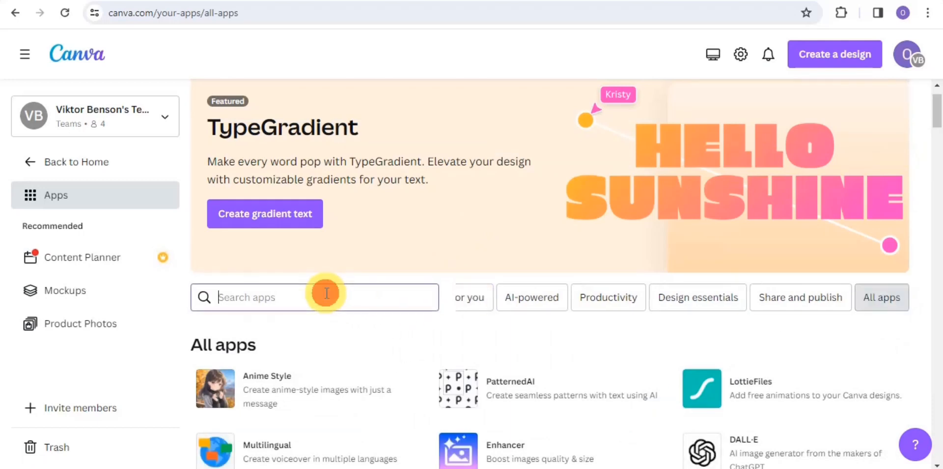
type("mojo")
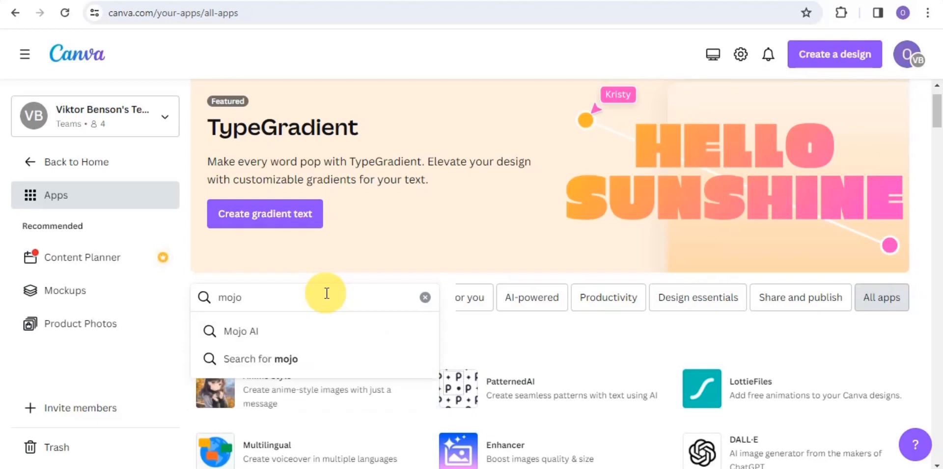
left_click(218, 332)
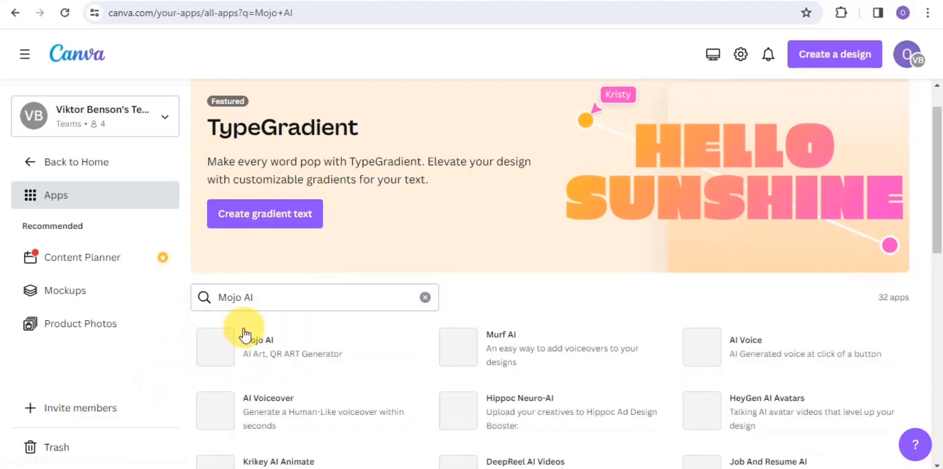
left_click(274, 357)
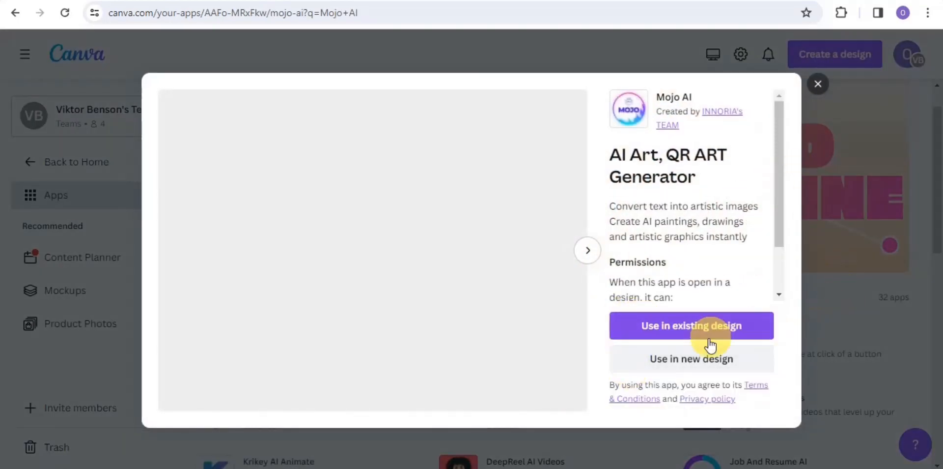
Step: Use Mojo AI in a new custom-size design of 1600 × 900 px
left_click(699, 363)
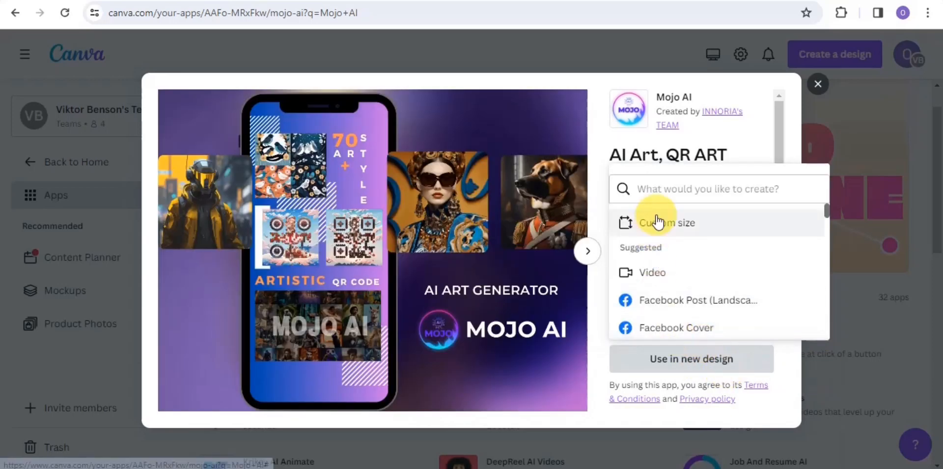
left_click(659, 219)
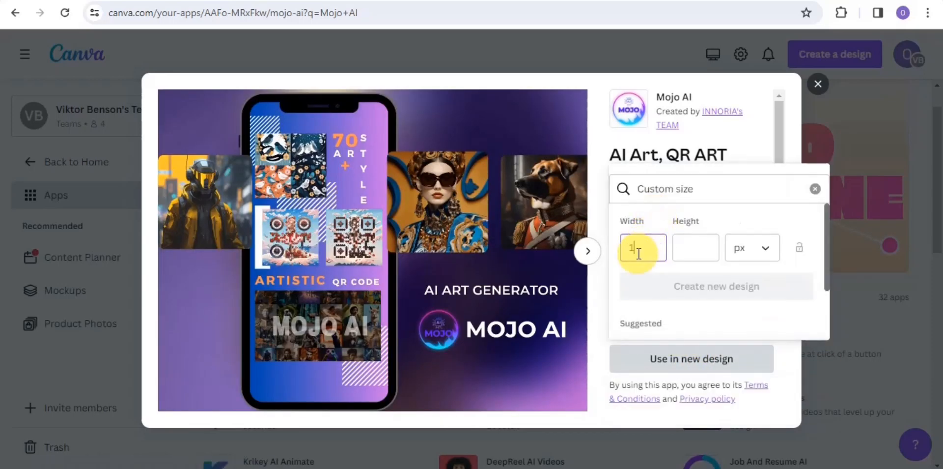
type("1600")
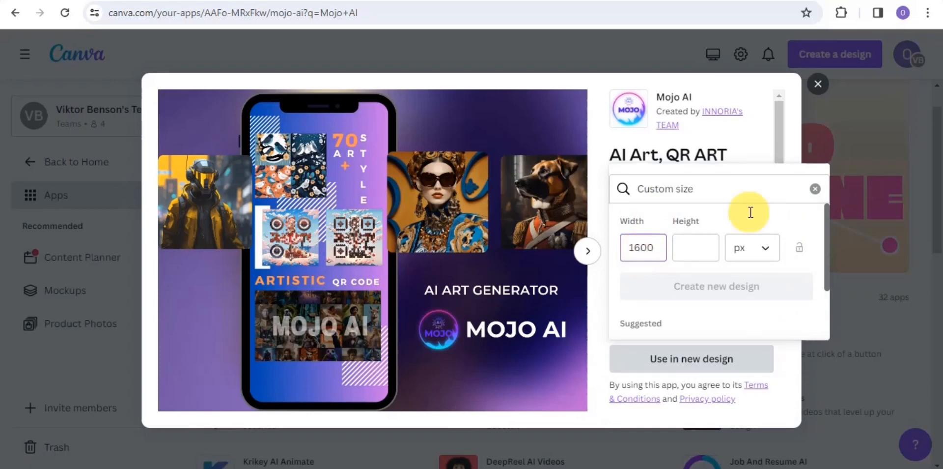
left_click(695, 251)
type("900")
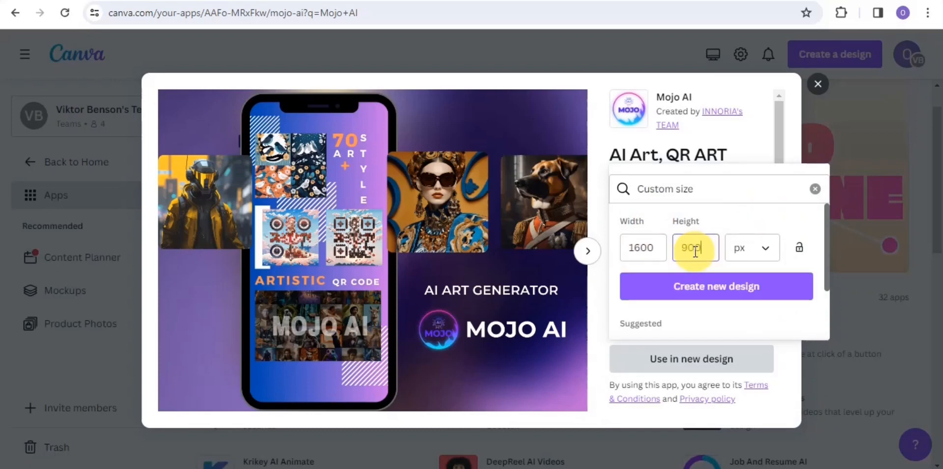
left_click(715, 298)
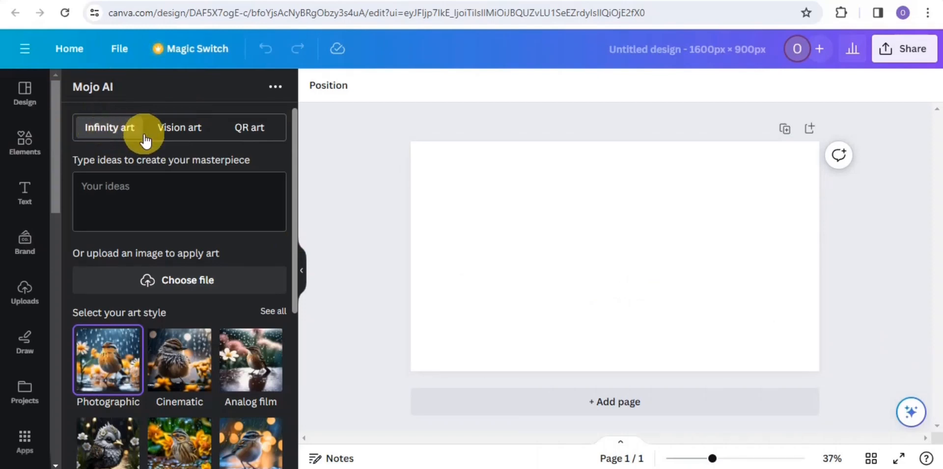
Step: In Infinity art mode, paste the prompt "A cozy, candlelit library filled with dusty old books and hidden passages."
left_click(194, 128)
left_click(232, 132)
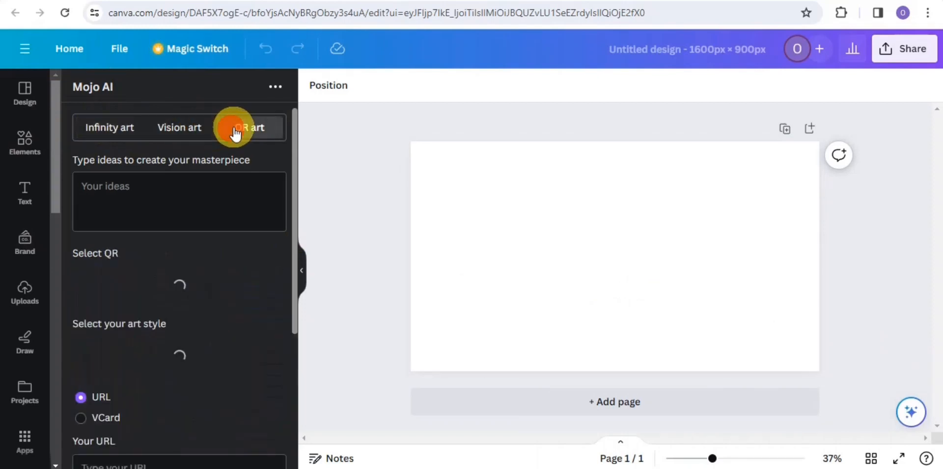
left_click(108, 131)
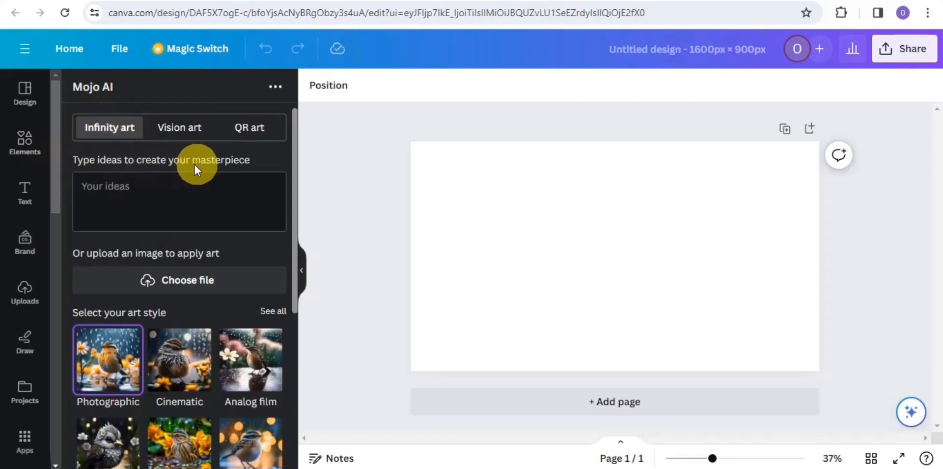
right_click(197, 185)
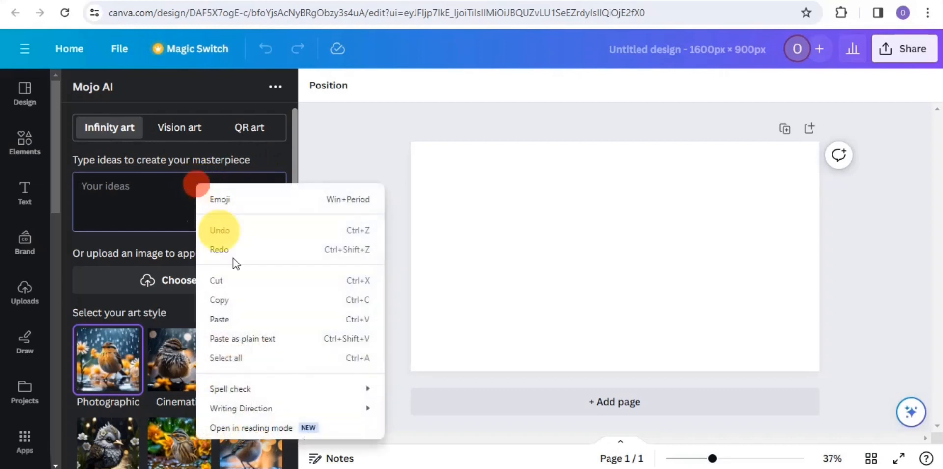
left_click(235, 318)
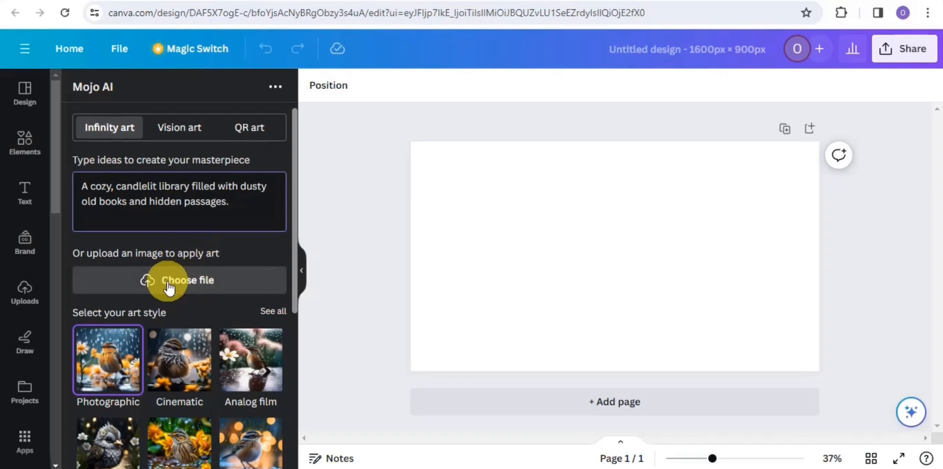
Step: Keep the Photographic art style and choose the 1:1 aspect ratio for the generated images
left_click_drag(293, 302, 297, 358)
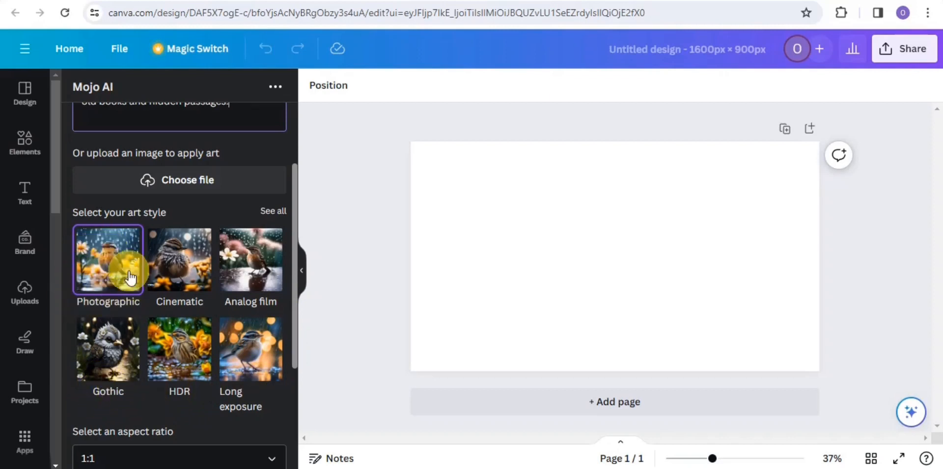
left_click_drag(294, 347, 301, 414)
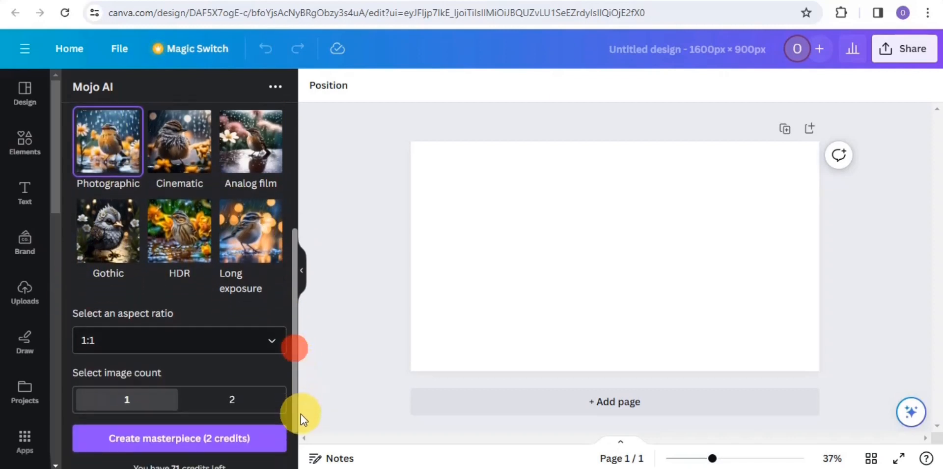
left_click(125, 341)
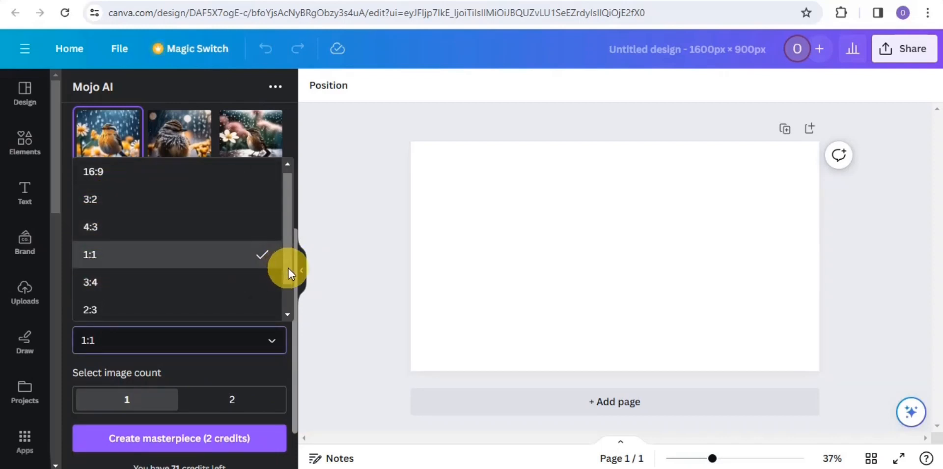
left_click_drag(288, 269, 289, 294)
left_click(126, 223)
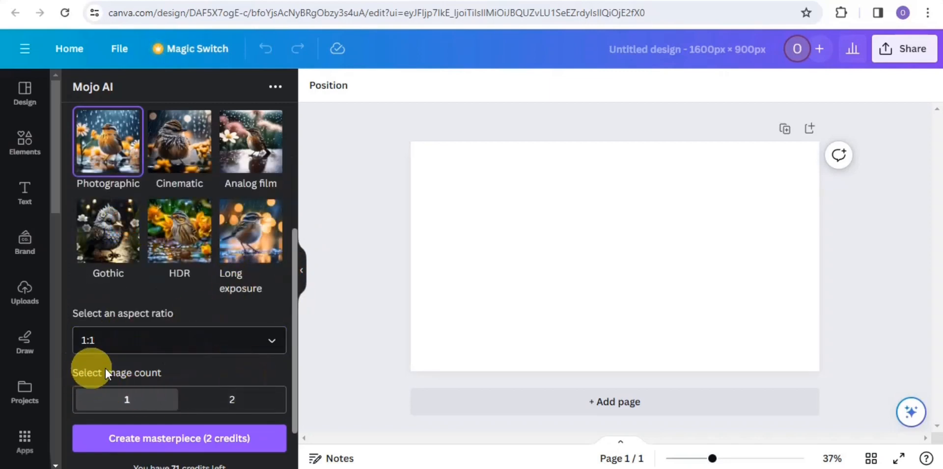
Step: Set the image count to 2 and create the masterpiece
left_click(223, 410)
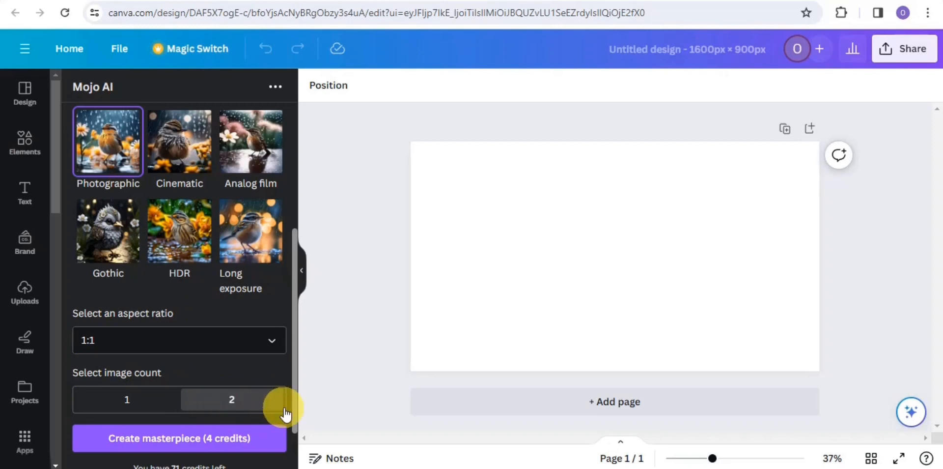
left_click_drag(293, 420, 295, 467)
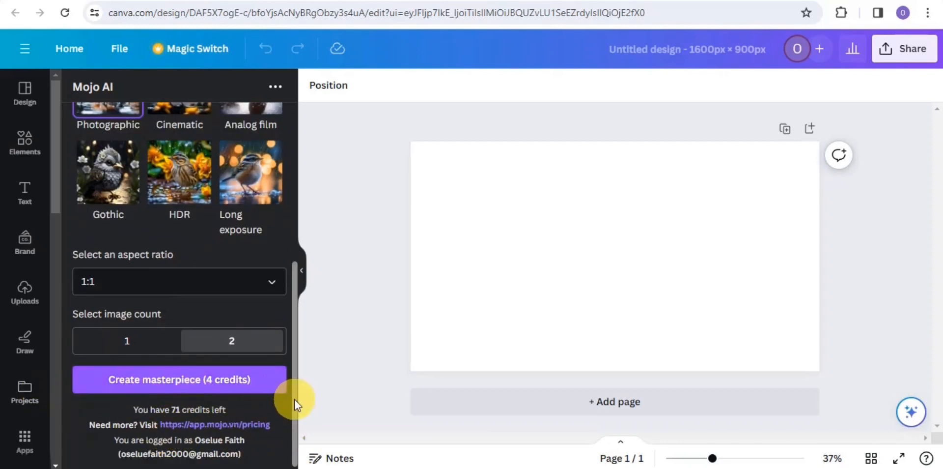
left_click_drag(294, 399, 299, 376)
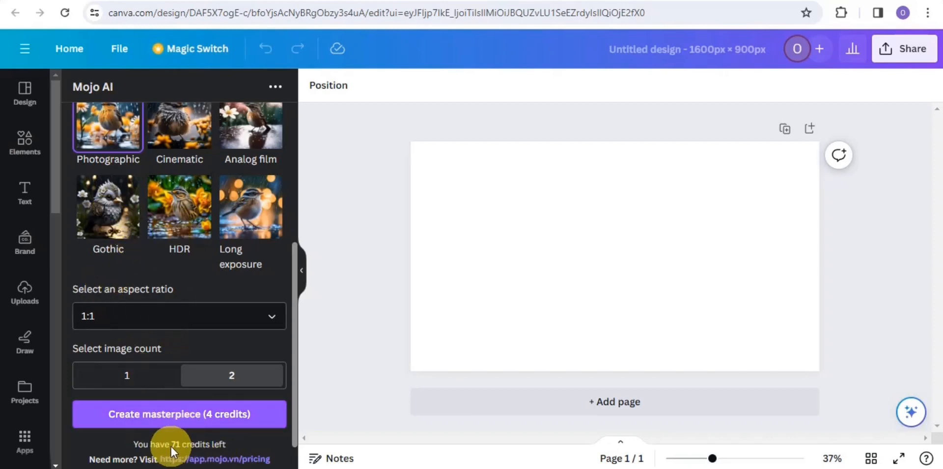
left_click(124, 422)
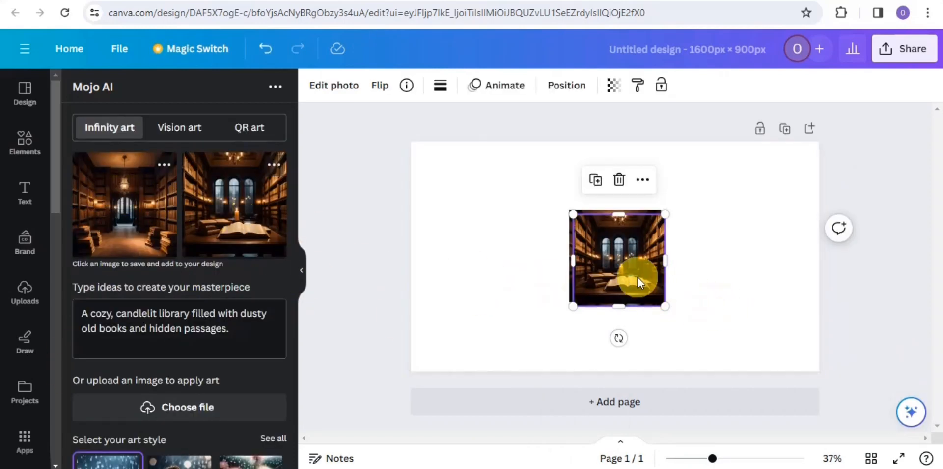
Step: Move the open-book image to the page's lower edge and set the other library image as the page background
left_click_drag(632, 273, 621, 373)
right_click(620, 237)
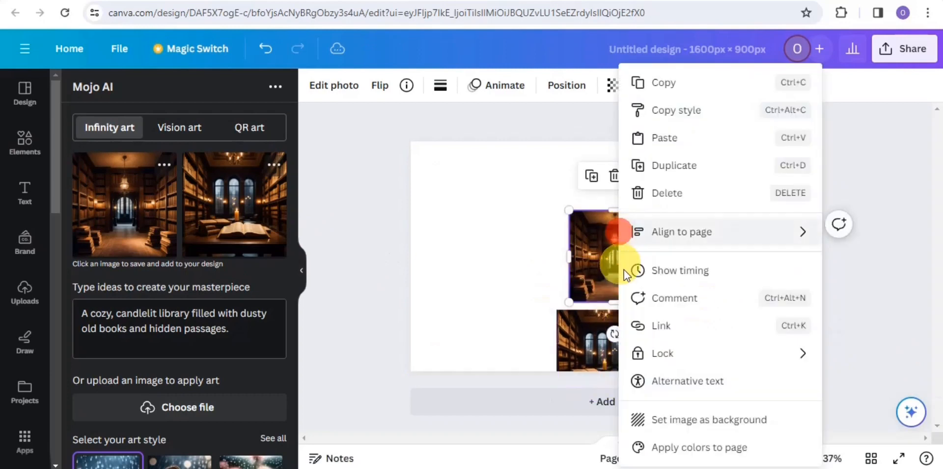
left_click(669, 417)
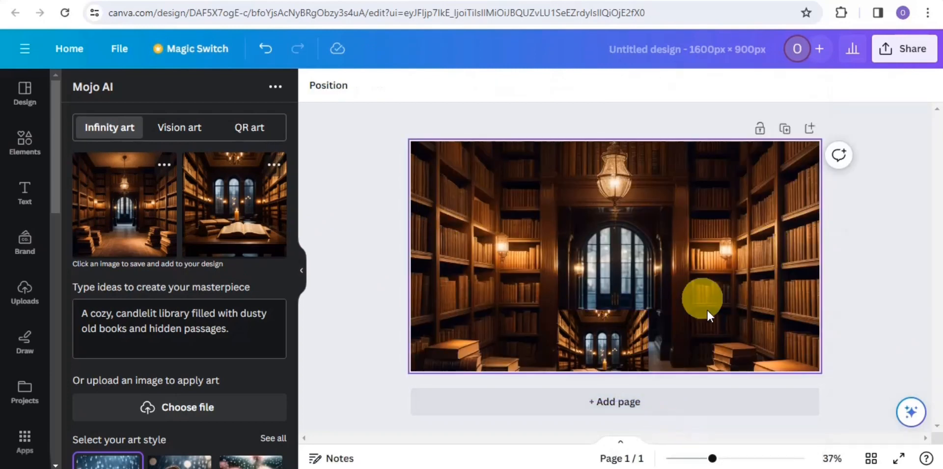
Step: Add a second page, move the open-book library image onto it, and set it as that page's background
left_click(603, 406)
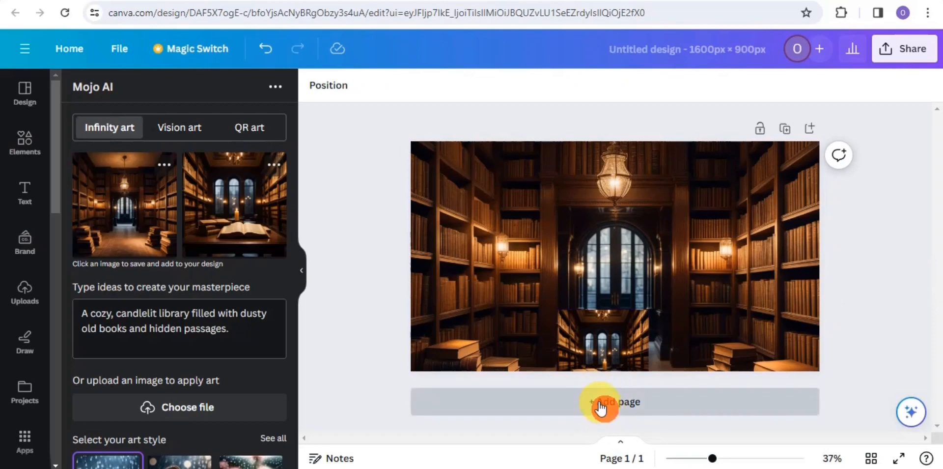
left_click_drag(939, 361, 936, 337)
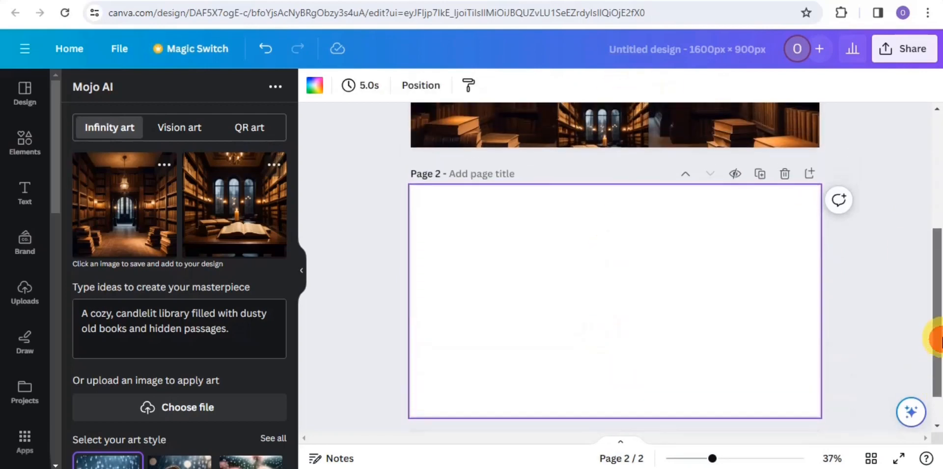
left_click_drag(627, 127, 545, 276)
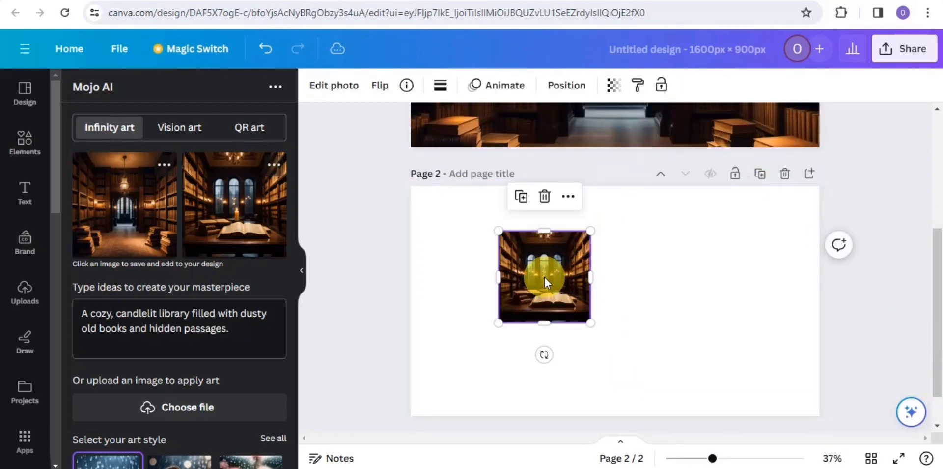
right_click(543, 279)
left_click(562, 419)
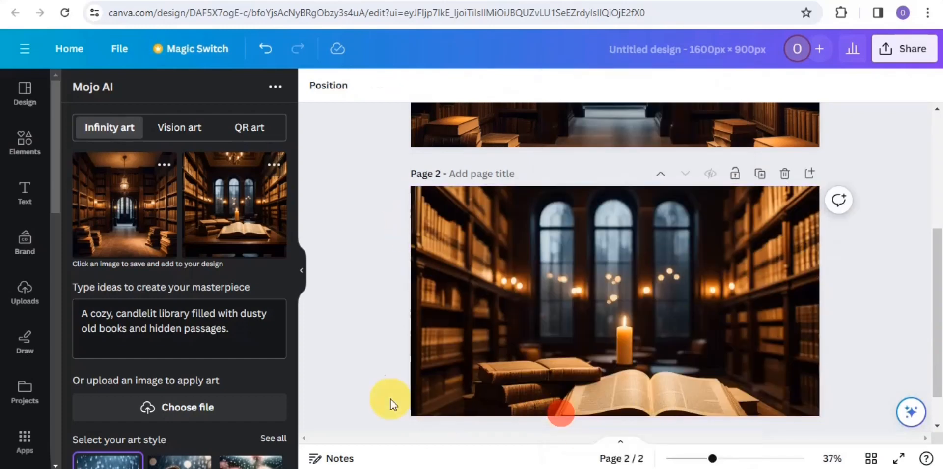
left_click_drag(940, 330, 927, 200)
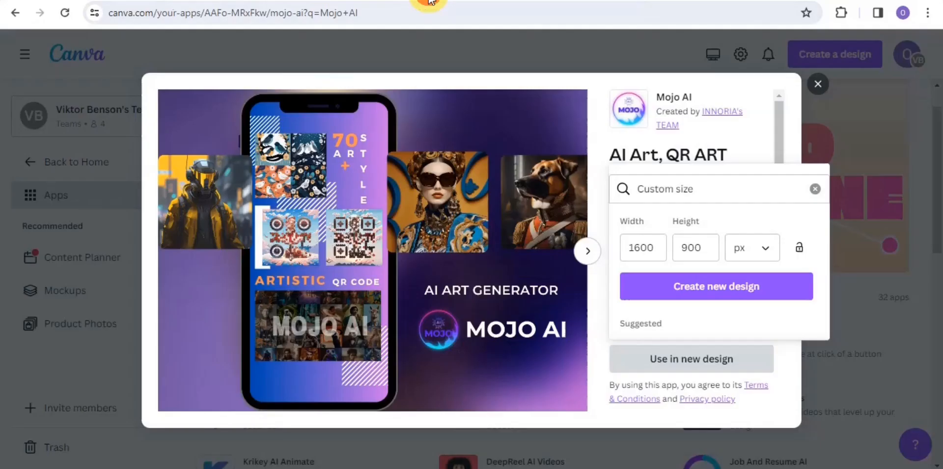
Step: Return to the app catalogue, close the Mojo AI details, and search the apps for Imagen
left_click(818, 84)
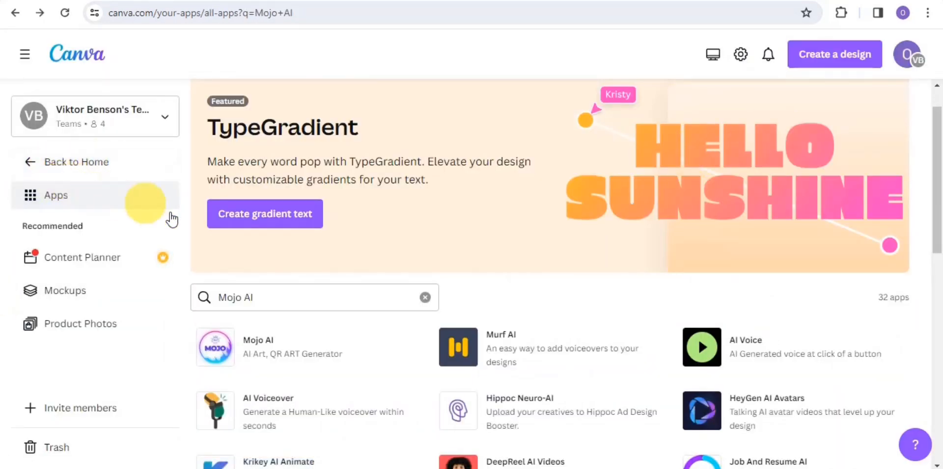
left_click(428, 298)
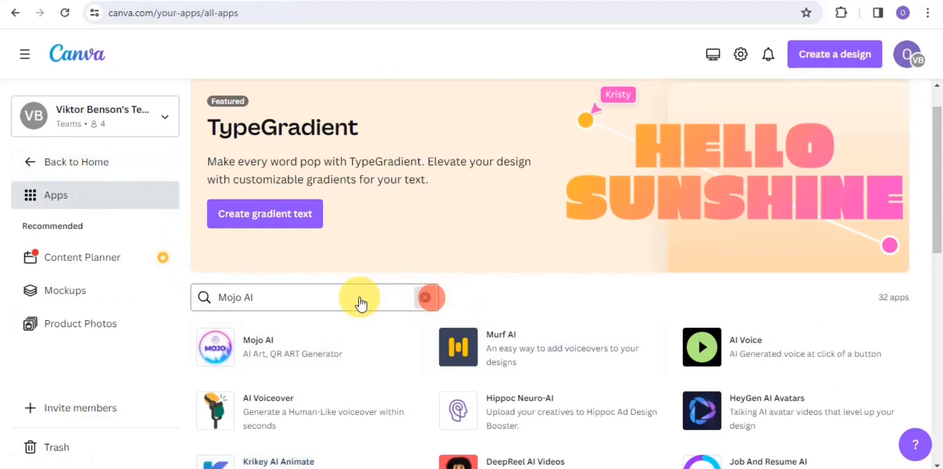
left_click(407, 298)
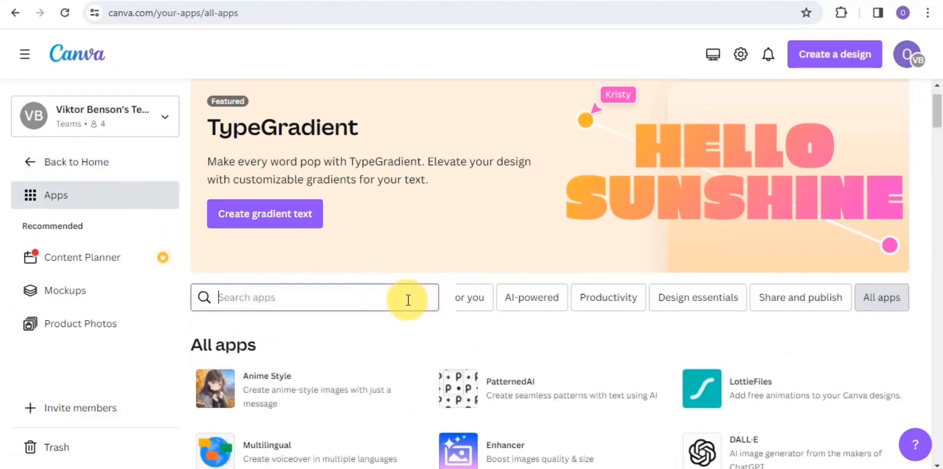
type("imageb")
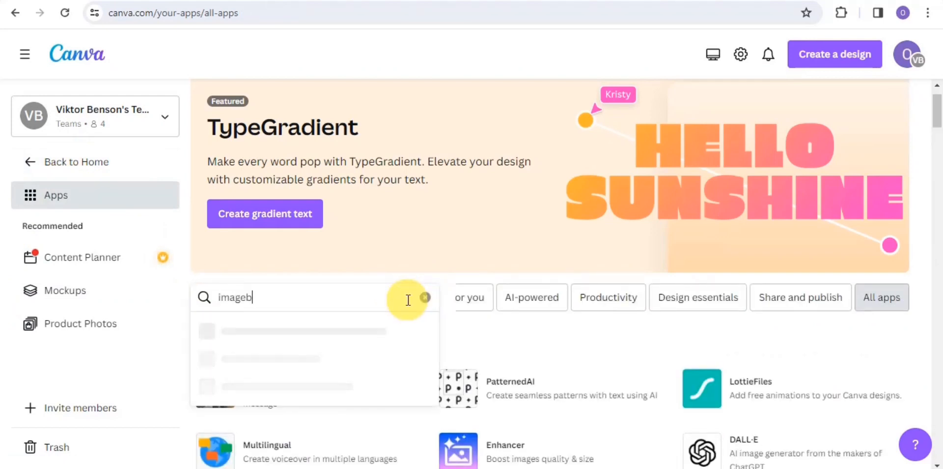
key("BackSpace")
left_click(242, 330)
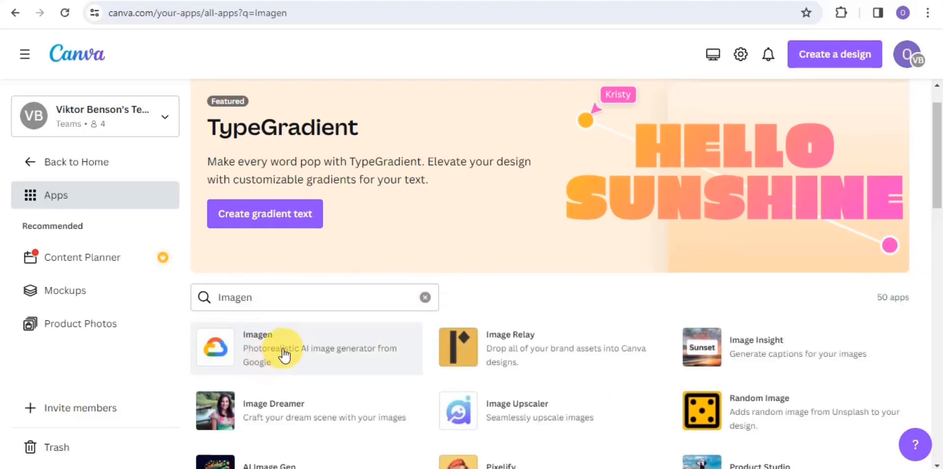
Step: Open the Imagen app and use it in a new custom-size design of 1600 × 1600 px
left_click(284, 354)
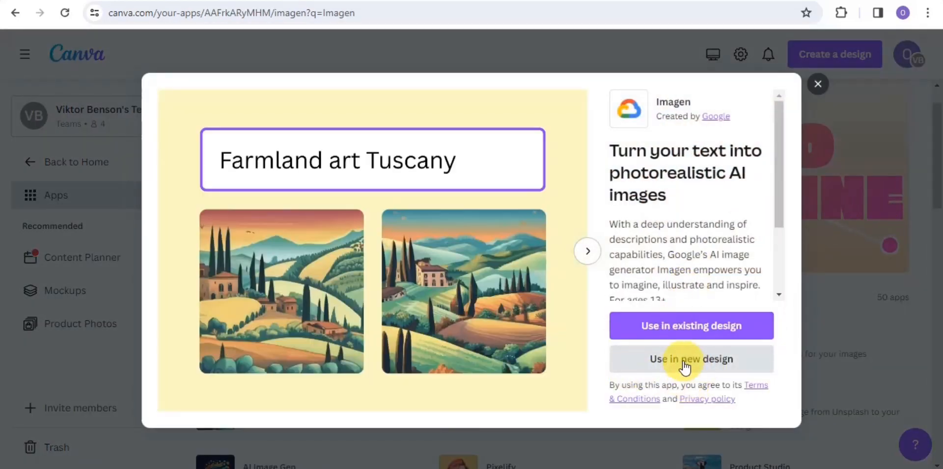
left_click(683, 363)
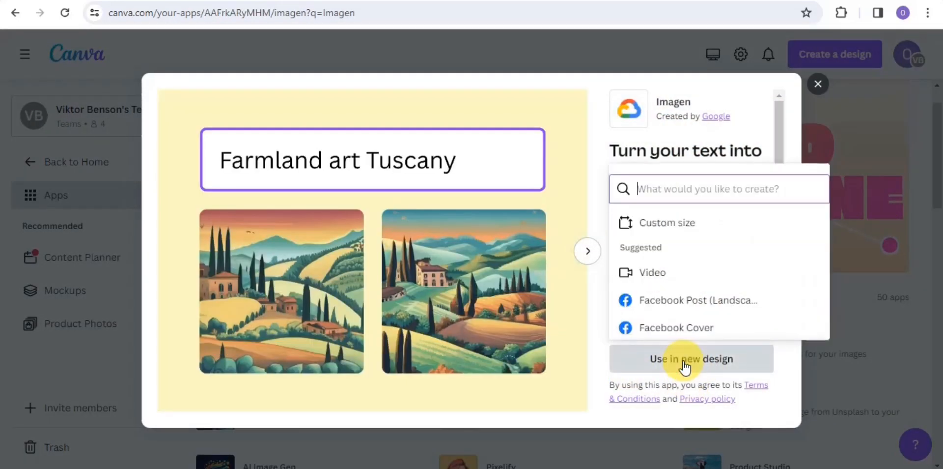
left_click(678, 223)
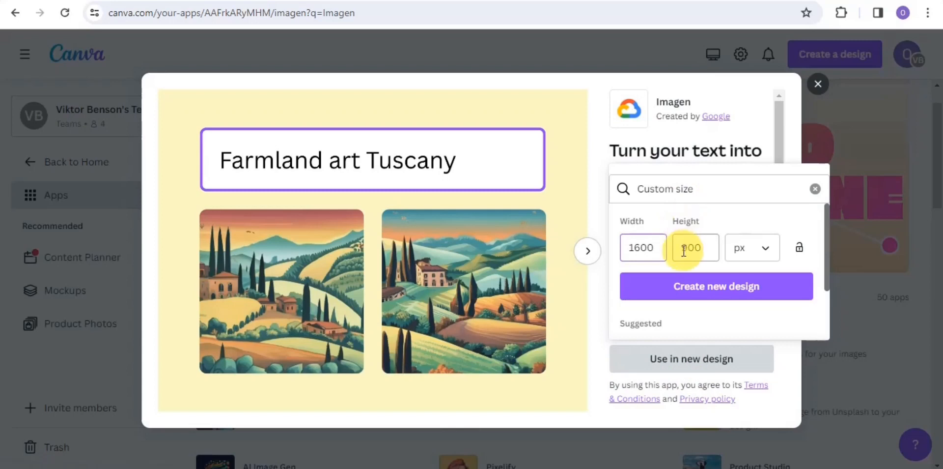
left_click_drag(684, 250, 713, 251)
type("16")
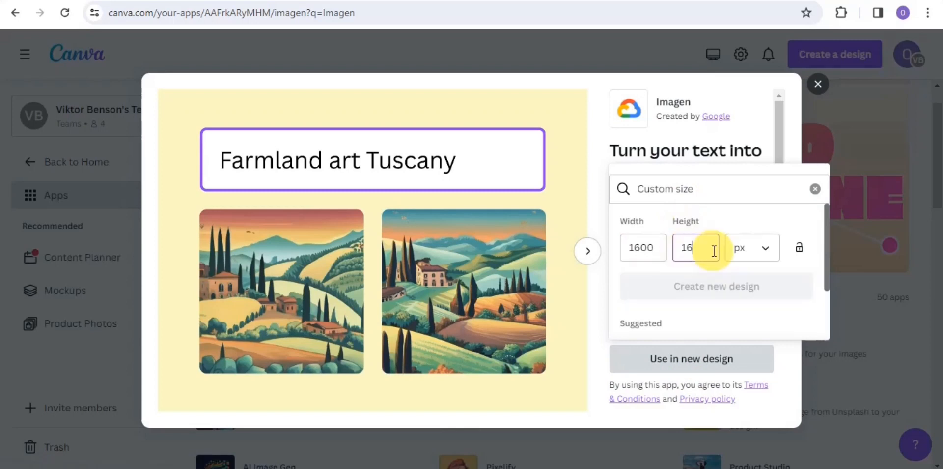
type("00")
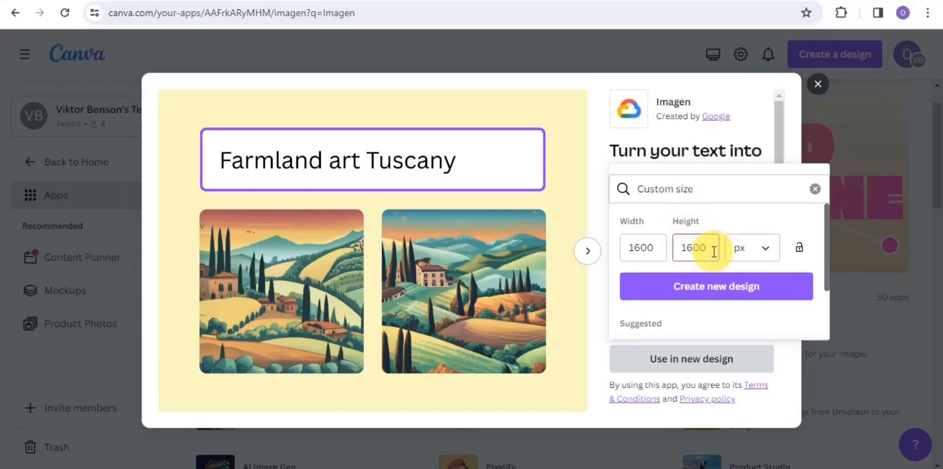
left_click(717, 290)
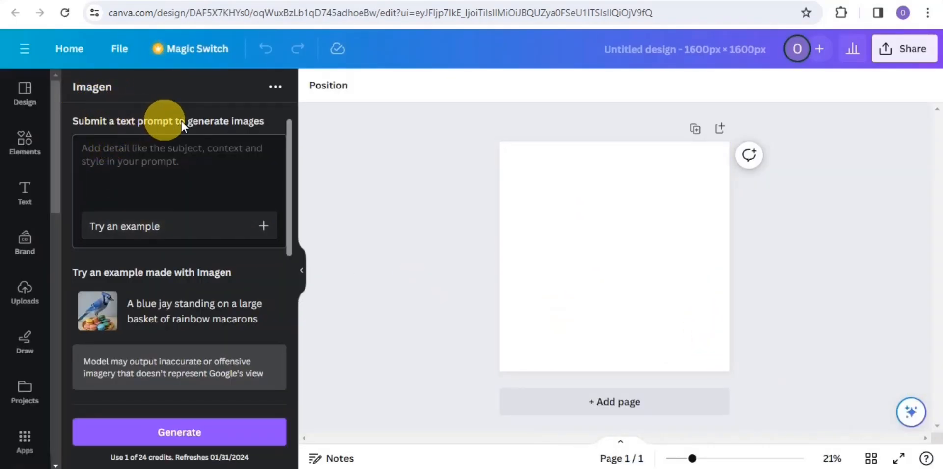
Step: Generate images from the prompt "A magical forest illuminated by the soft glow of fireflies, where ancient trees whisper secrets to each other."
right_click(170, 143)
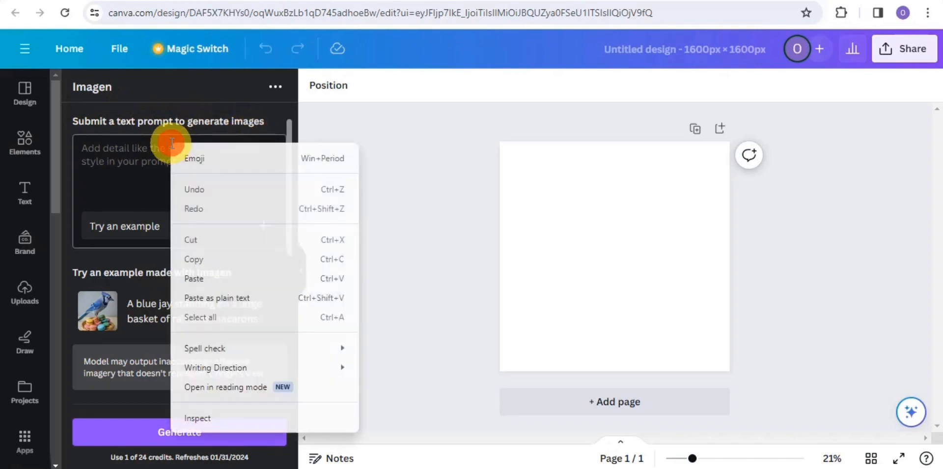
left_click(202, 279)
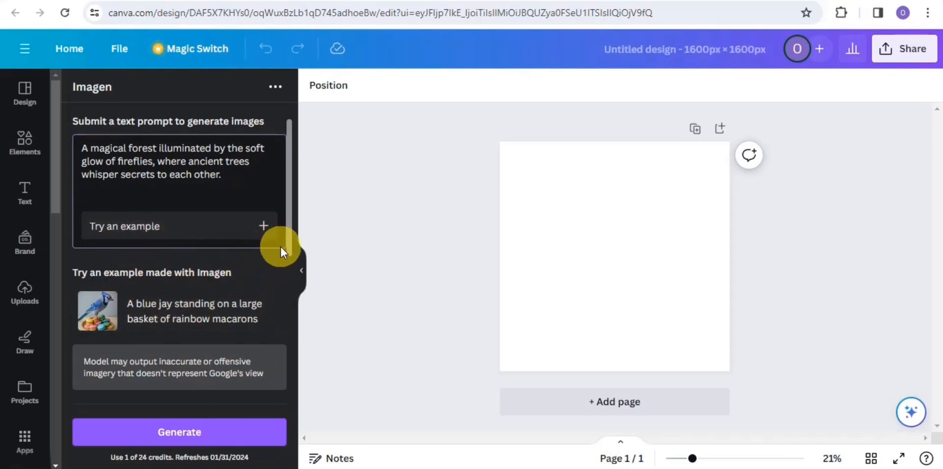
left_click(295, 260)
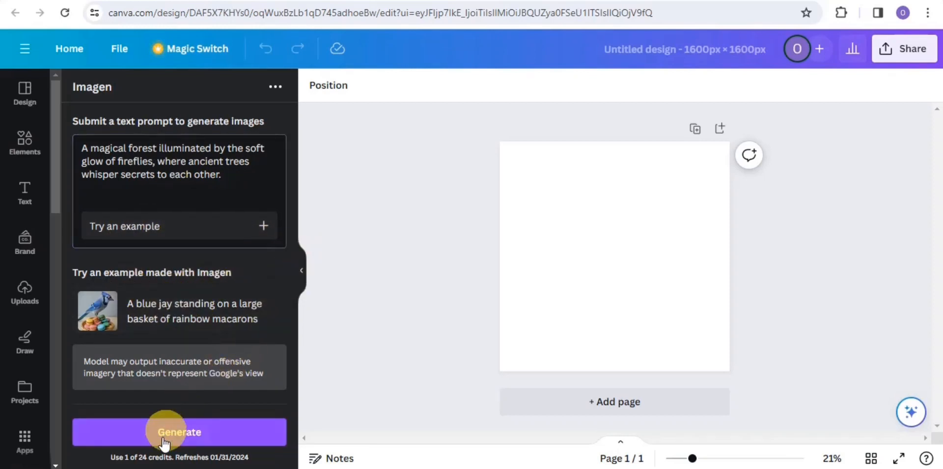
left_click(208, 448)
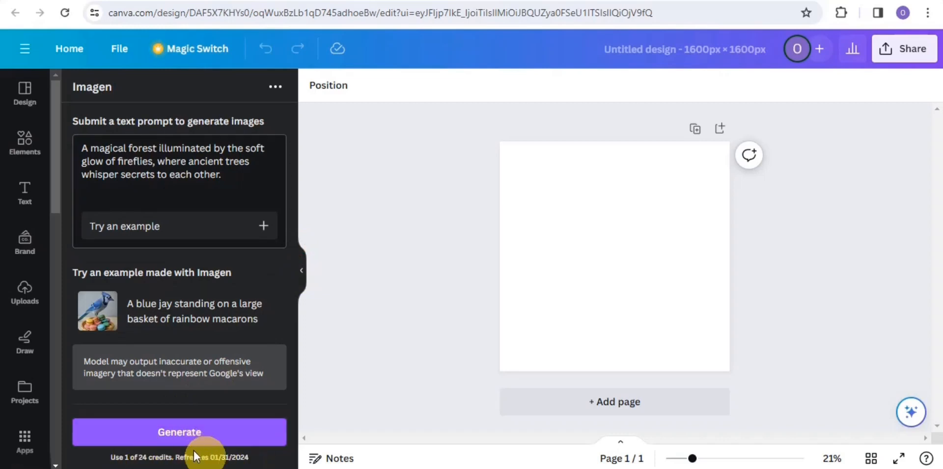
left_click(165, 430)
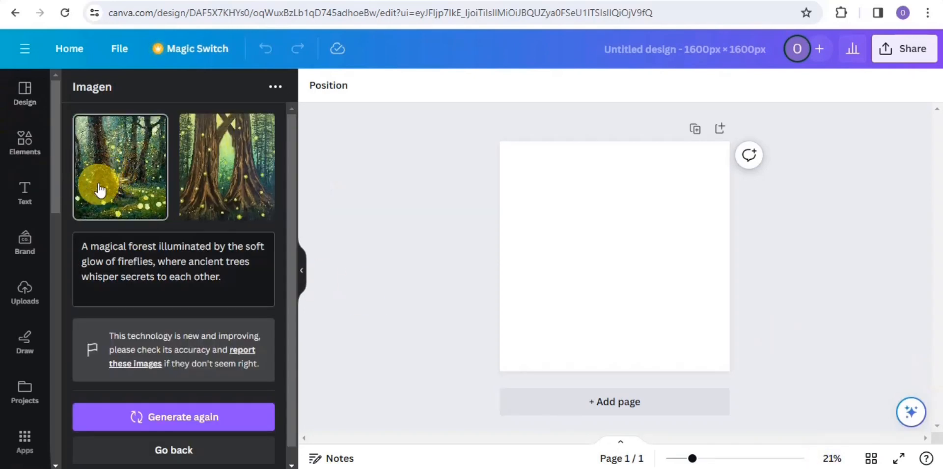
Step: Add the first generated forest image to the page and set it as the page background
left_click(148, 176)
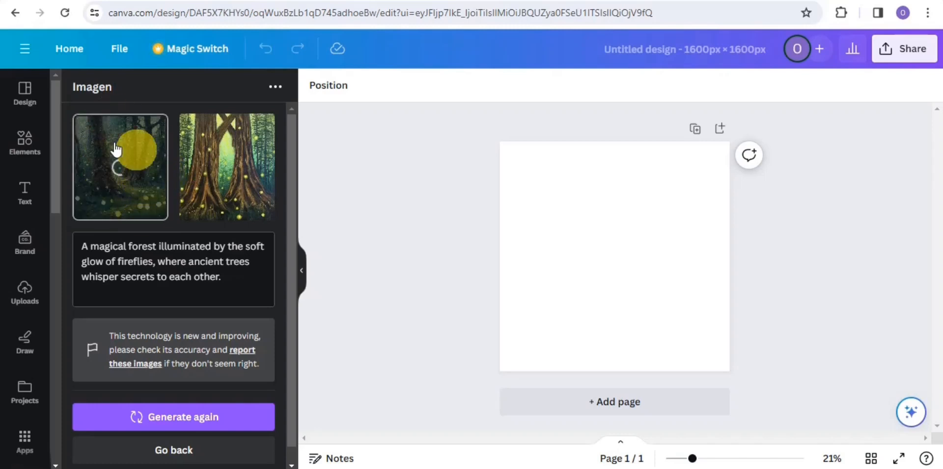
right_click(606, 268)
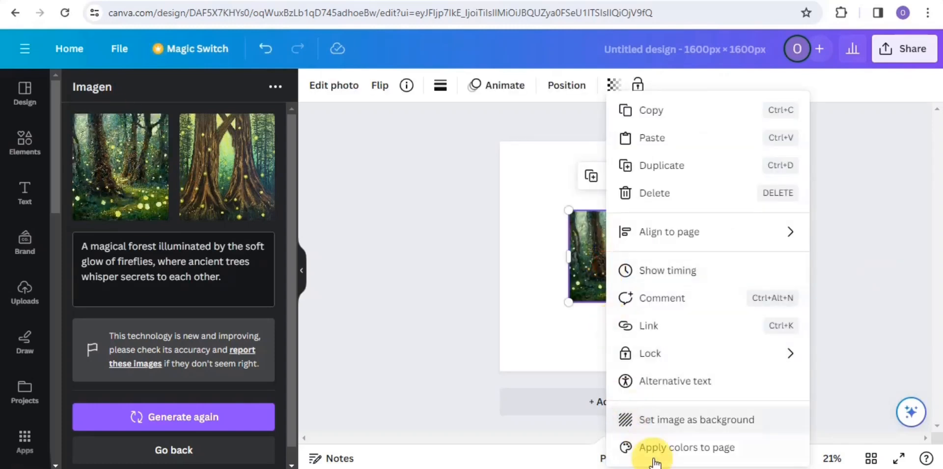
left_click(638, 417)
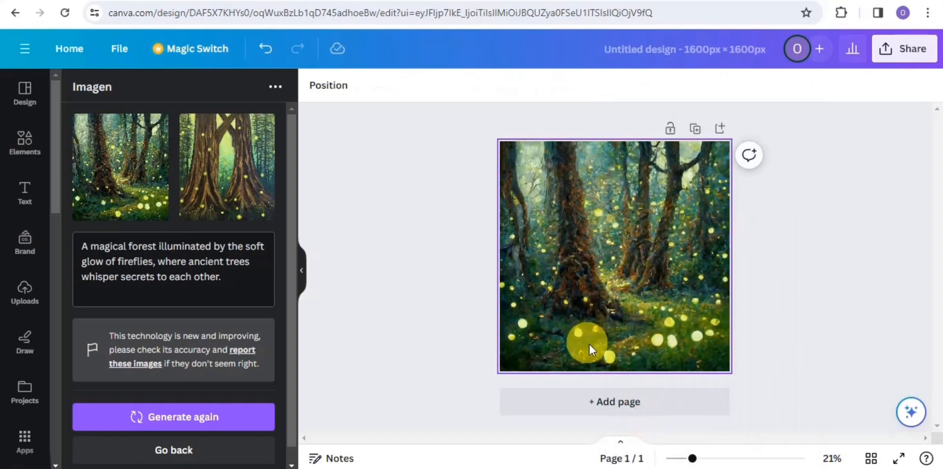
Step: Add a second page, place the second generated forest image on it, and set it as that page's background
left_click(619, 406)
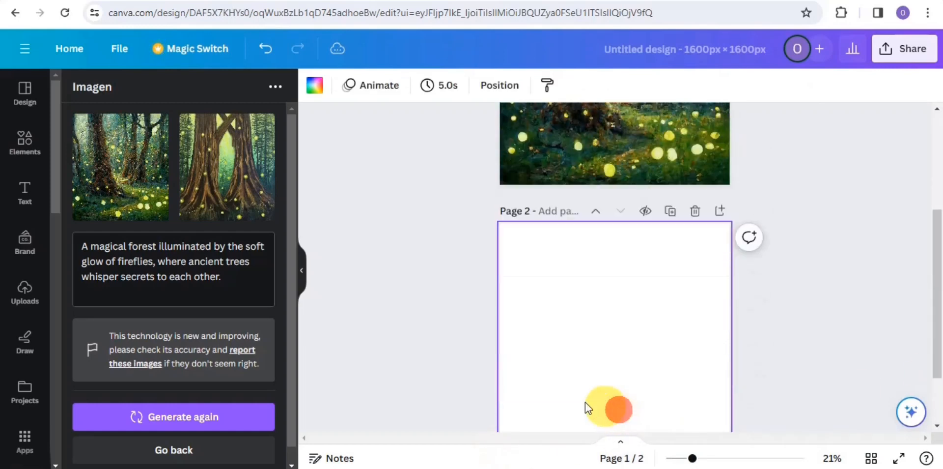
left_click(241, 202)
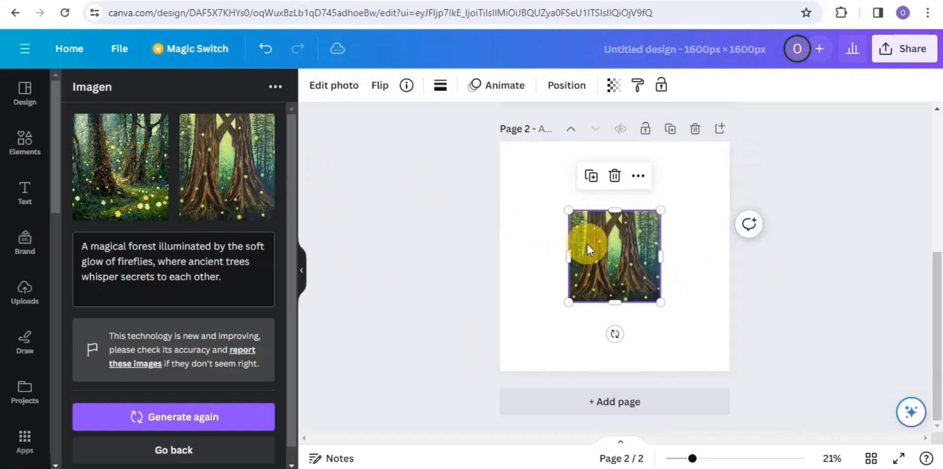
right_click(587, 244)
left_click(649, 423)
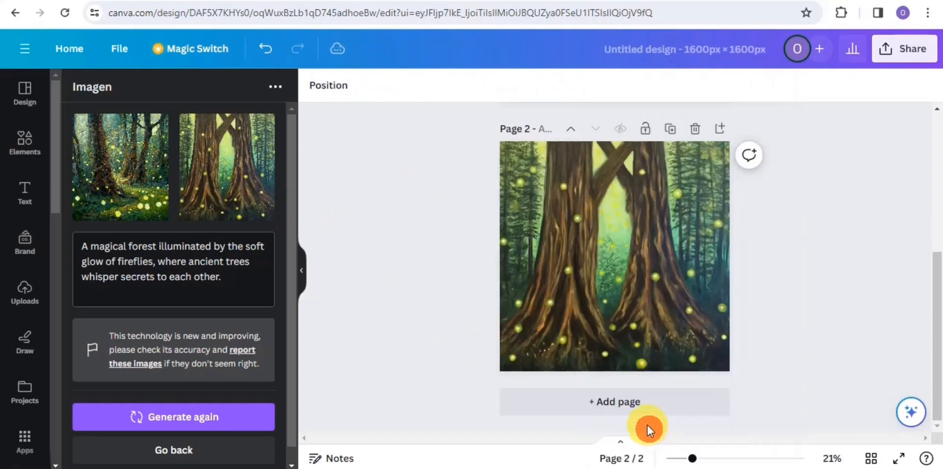
left_click_drag(938, 293, 936, 123)
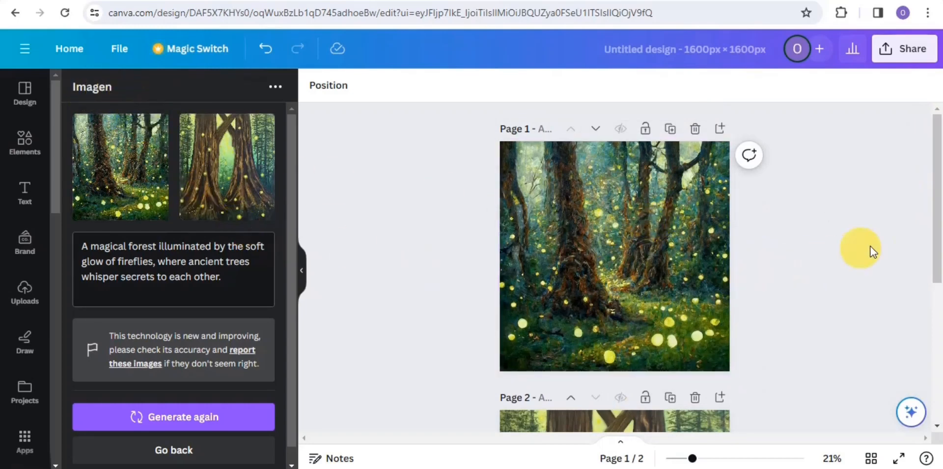
left_click_drag(935, 216, 933, 185)
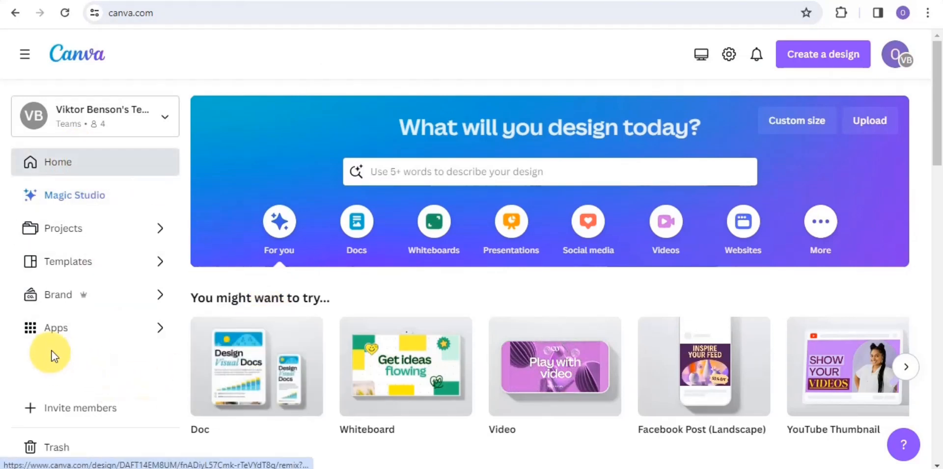
Step: Go to the app catalogue, show all apps, and search for Magic Media
left_click(66, 338)
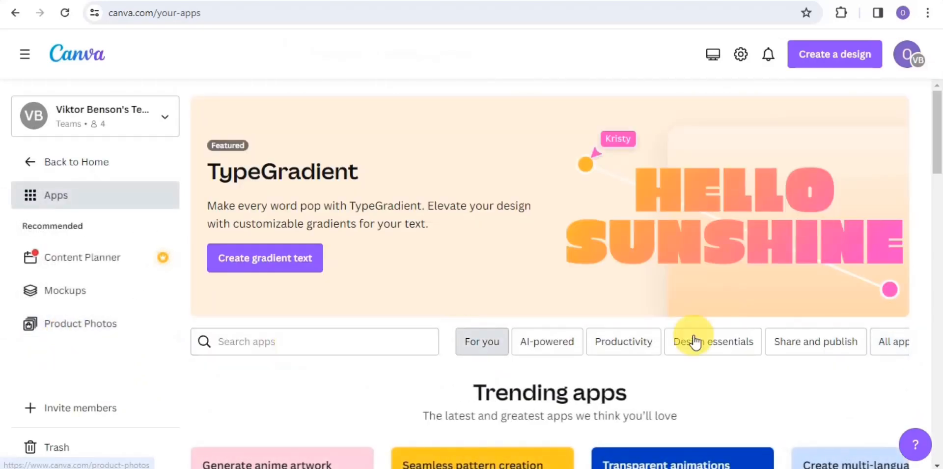
left_click(885, 340)
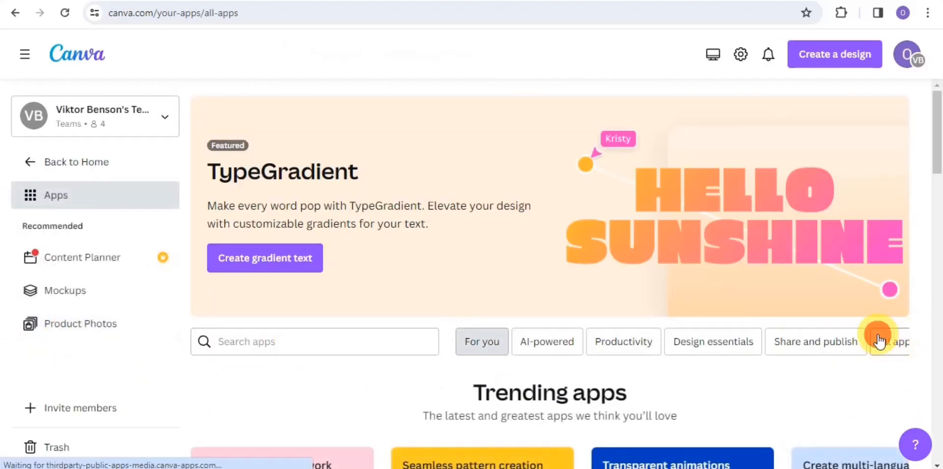
left_click(409, 347)
type("t")
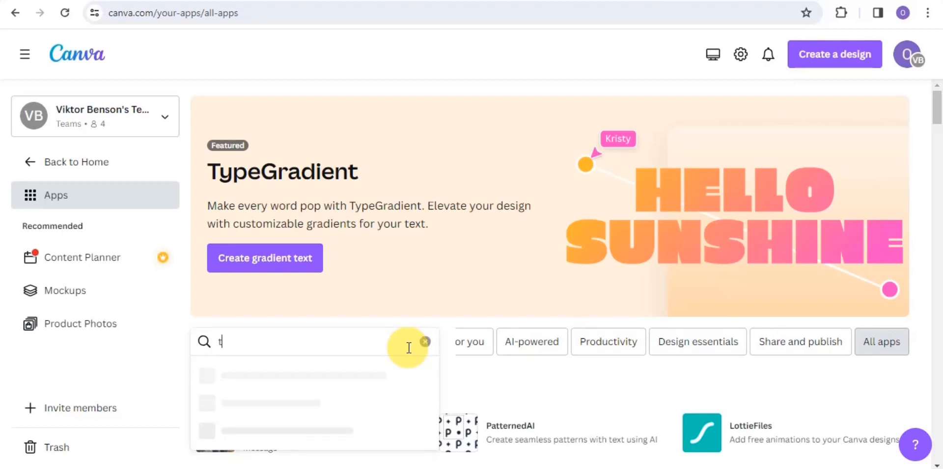
key("BackSpace")
type("magic media")
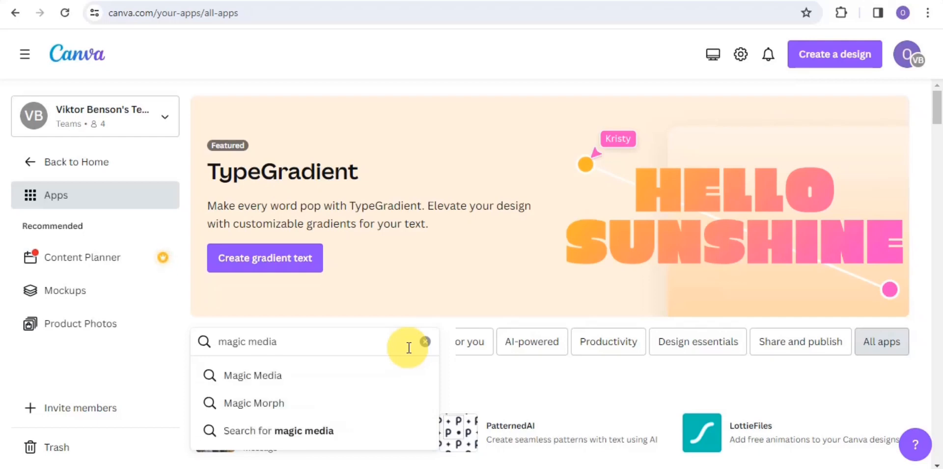
left_click(237, 380)
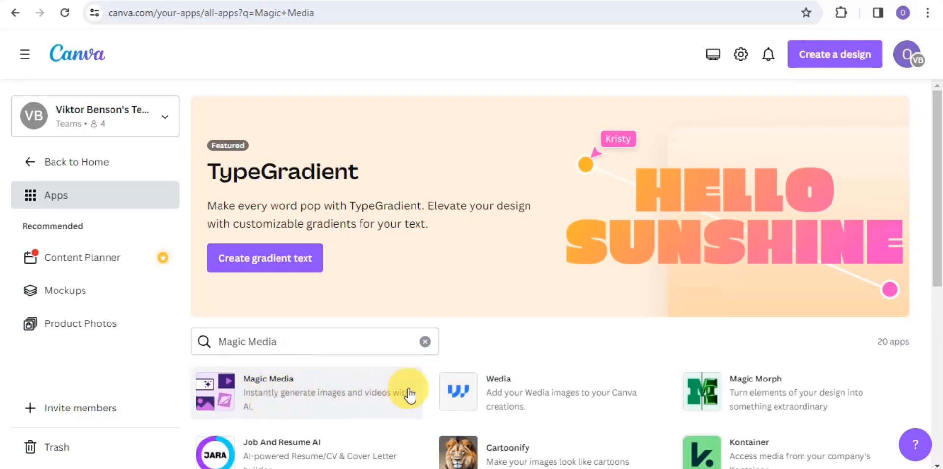
Step: Open the Magic Media app and use it in a new custom-size design of 1600 × 900 px
left_click(237, 393)
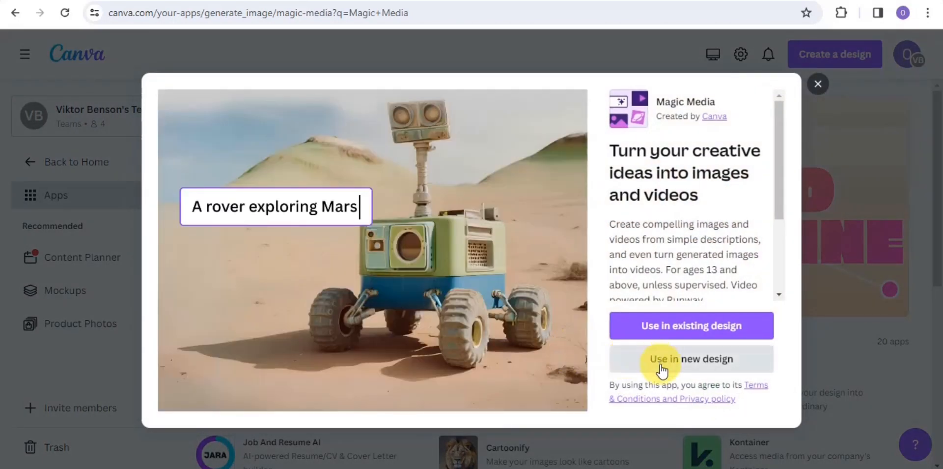
left_click(661, 363)
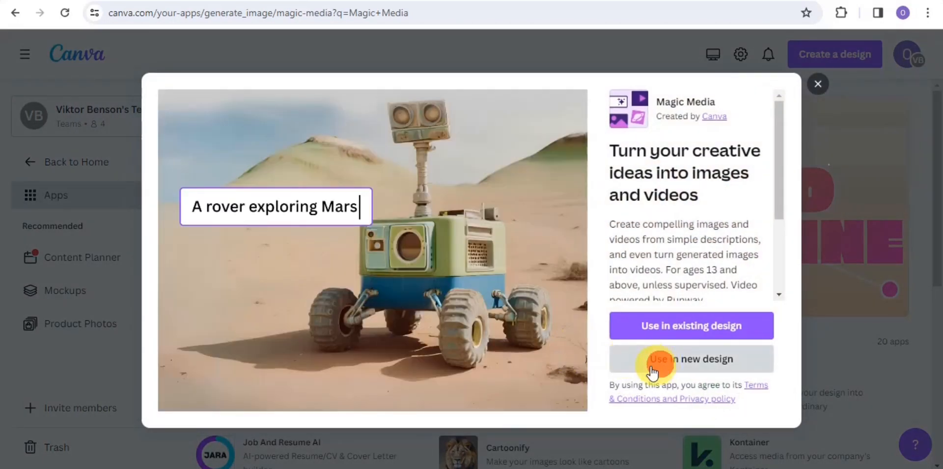
left_click(660, 238)
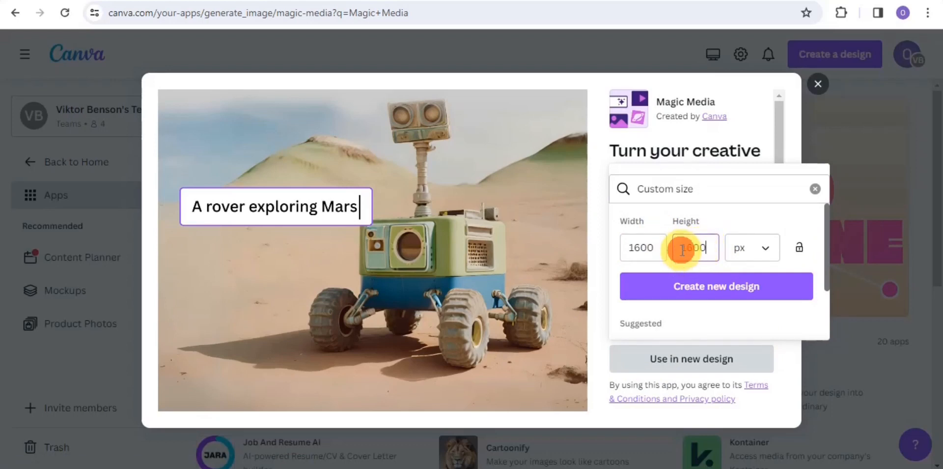
left_click(697, 260)
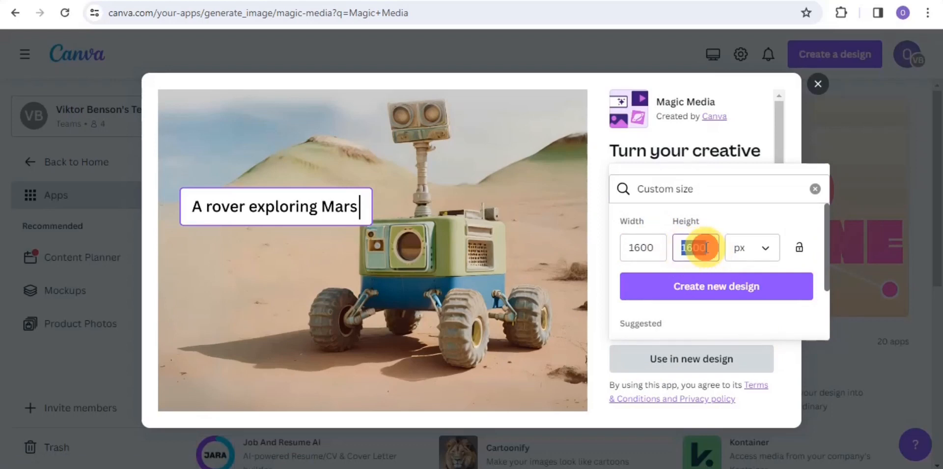
type("900")
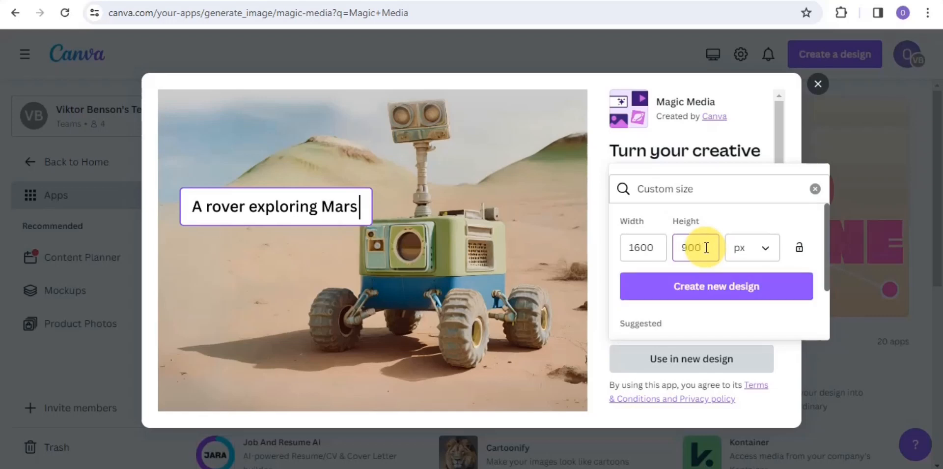
left_click(663, 285)
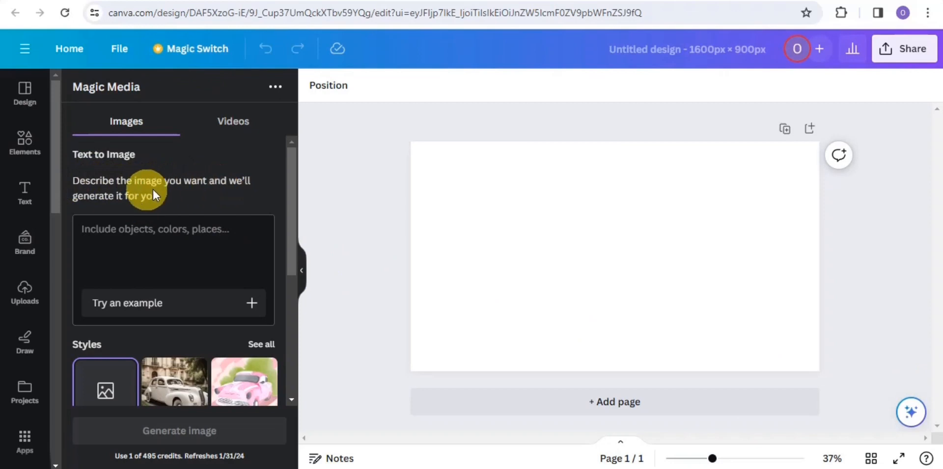
Step: Enter the prompt "A desert oasis with palm trees, a shimmering pool, and a forgotten treasure buried in the sand." and apply the Retrowave style
right_click(144, 240)
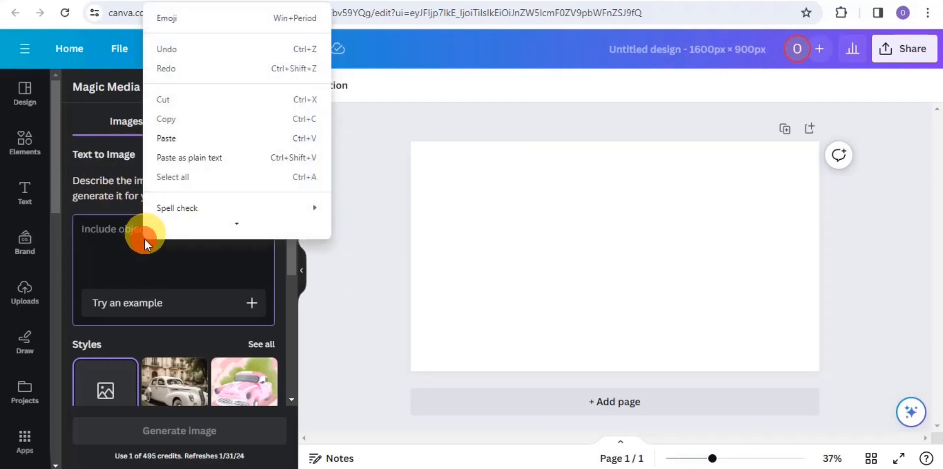
left_click(191, 120)
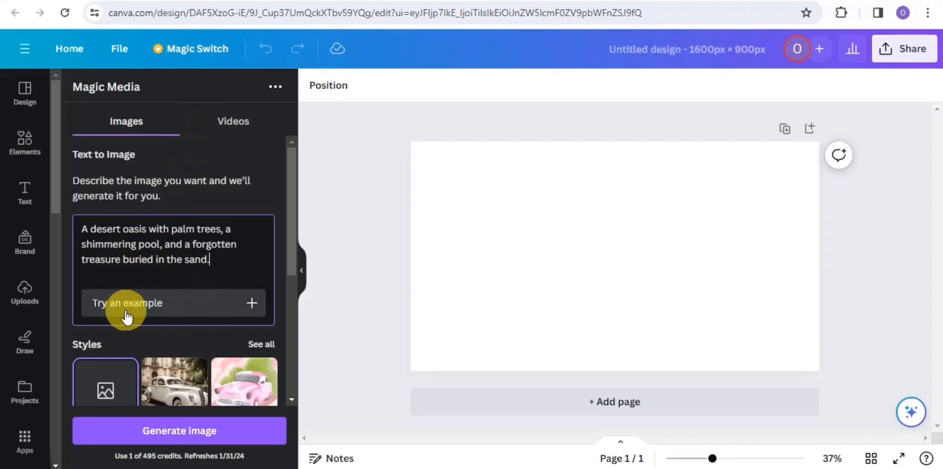
left_click_drag(287, 256, 292, 308)
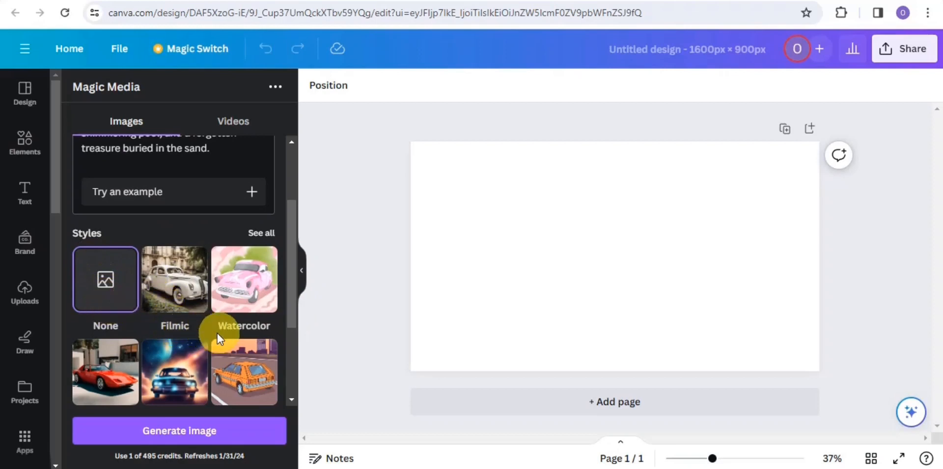
left_click(269, 234)
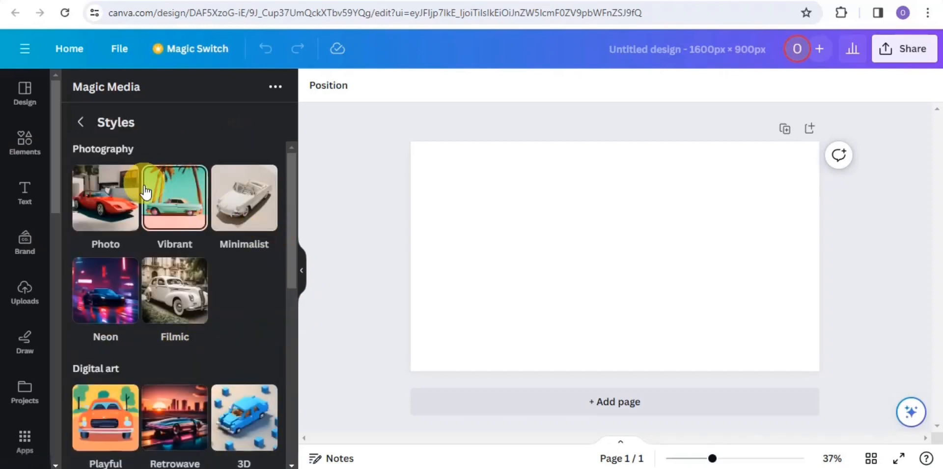
mouse_move(288, 274)
left_mouse_down()
mouse_move(302, 301)
mouse_move(301, 454)
mouse_move(296, 350)
left_mouse_up()
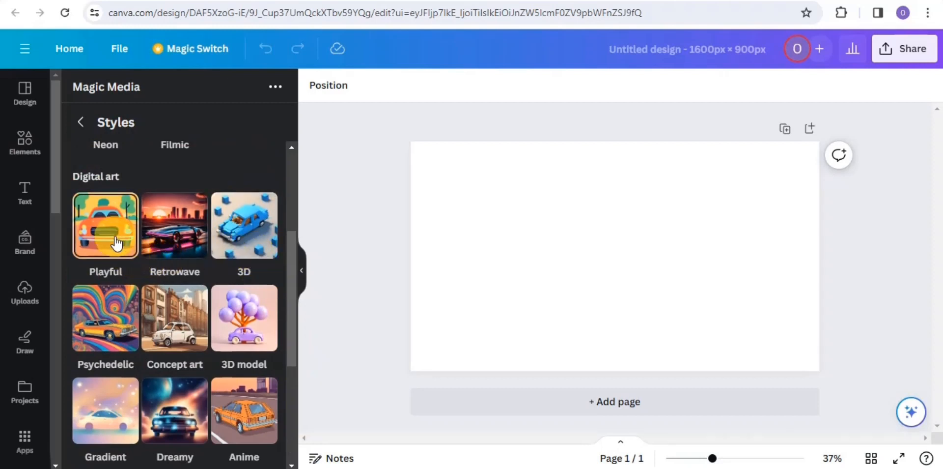
left_click(162, 253)
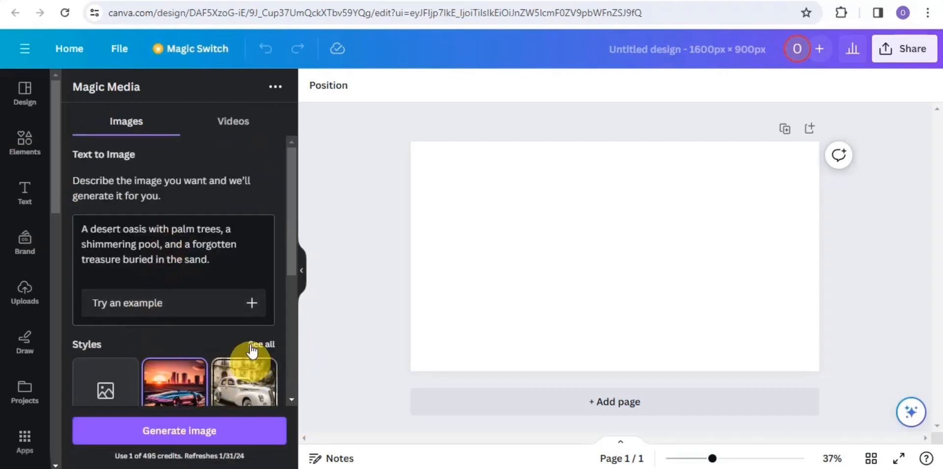
Step: Generate the desert oasis images from the prompt with the Square aspect ratio
left_click_drag(290, 263, 278, 396)
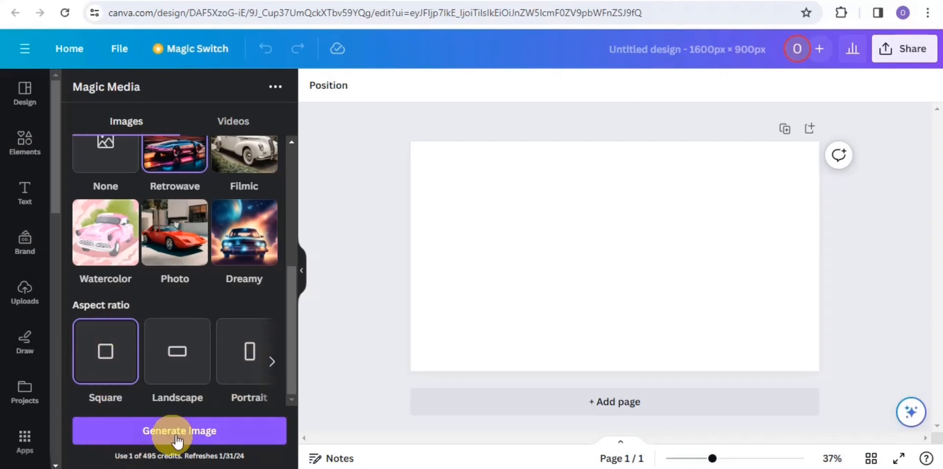
left_click(196, 436)
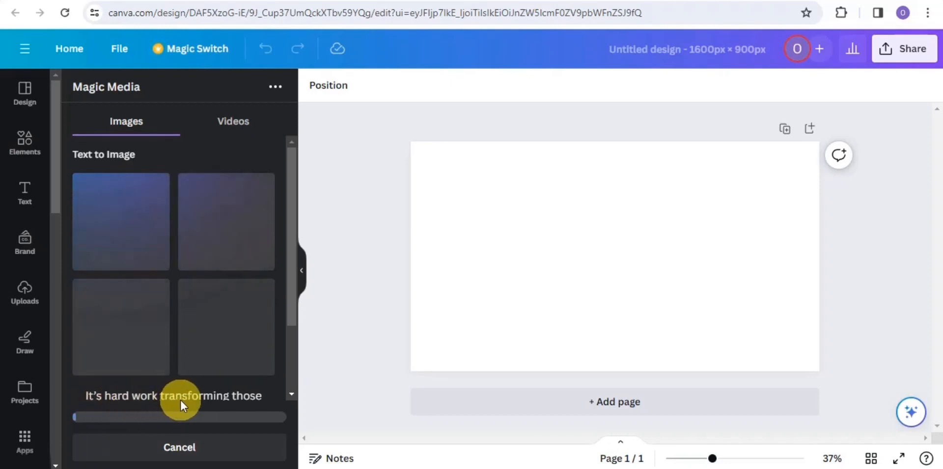
left_click(299, 308)
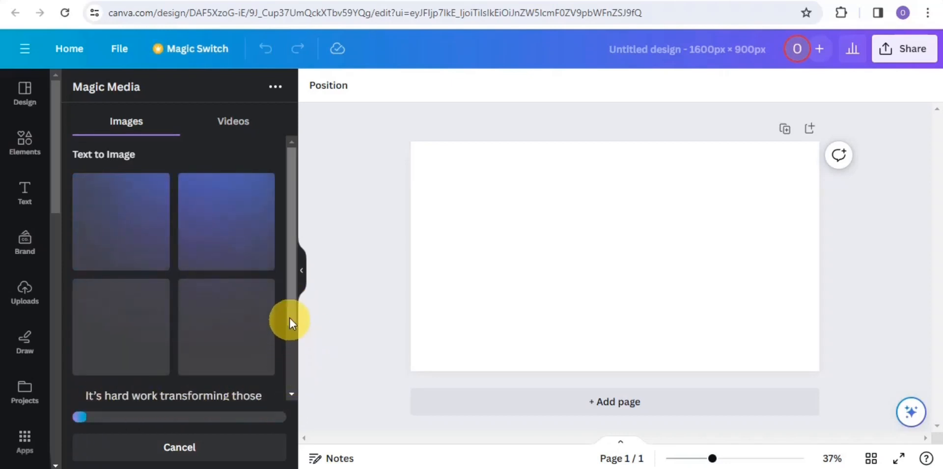
left_click_drag(290, 314, 281, 383)
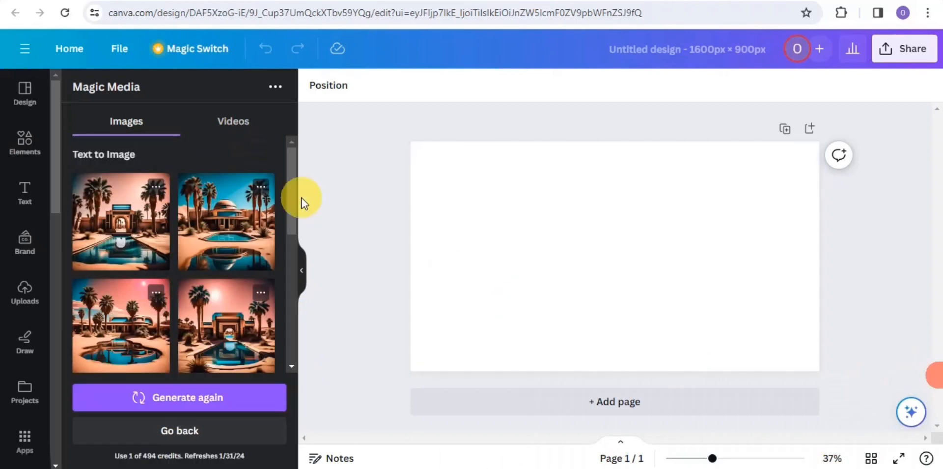
Step: Add the generated image of the domed building under a blue sky to the page and set it as the page background
left_click(234, 244)
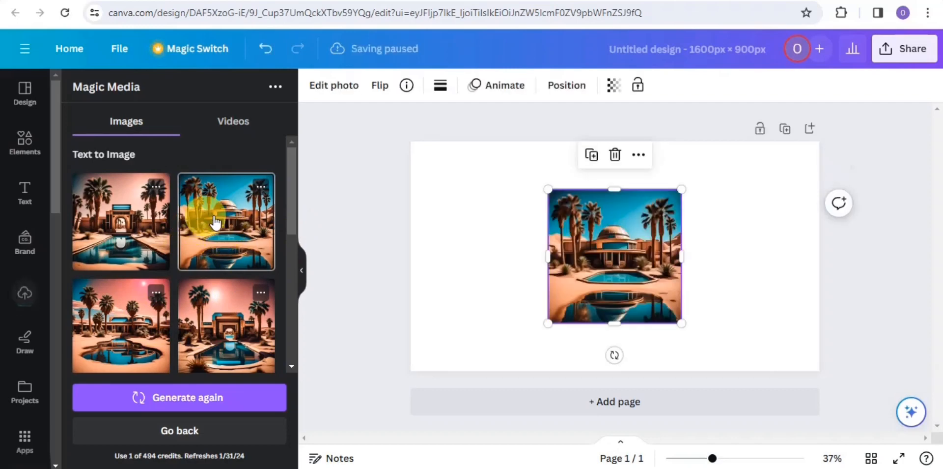
right_click(565, 243)
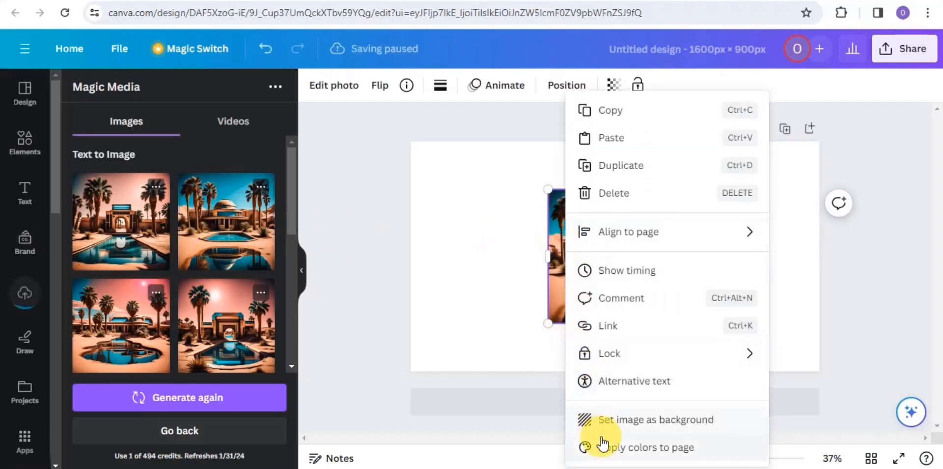
left_click(597, 420)
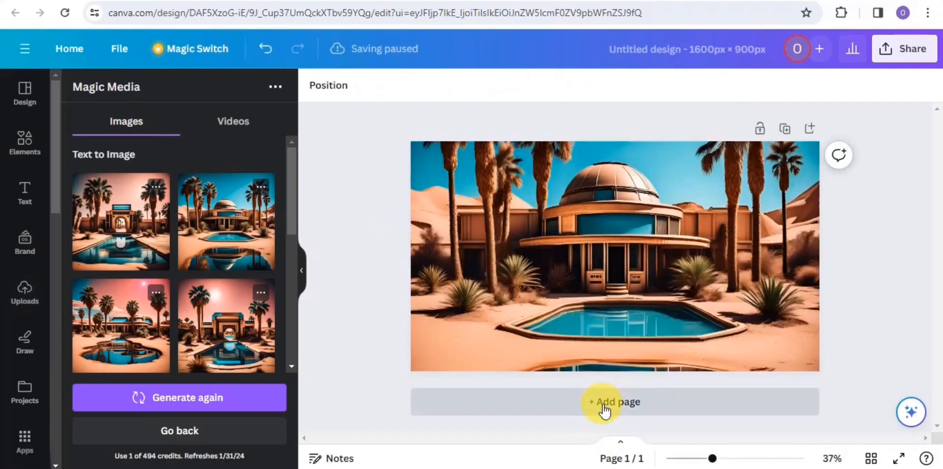
Step: Add a second page, place the generated image of the arched gateway with pool on it, and set it as that page's background
left_click(604, 406)
left_click(130, 231)
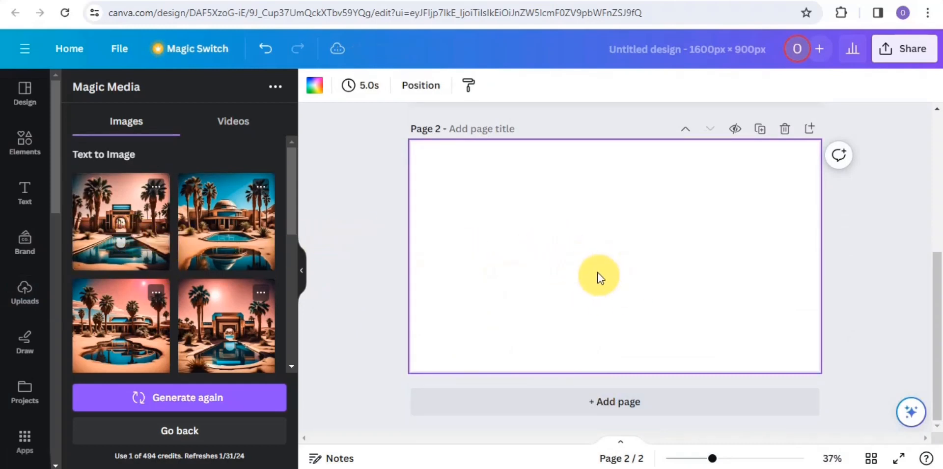
right_click(568, 266)
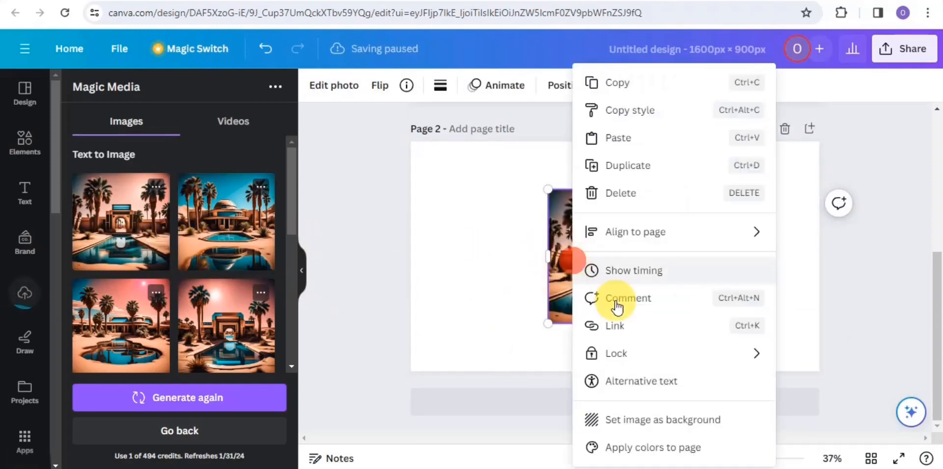
left_click(637, 420)
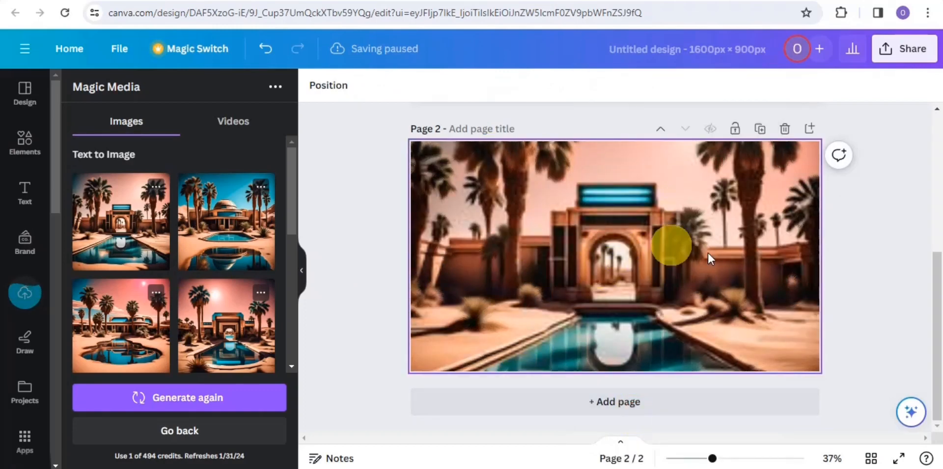
left_click_drag(940, 268, 896, 119)
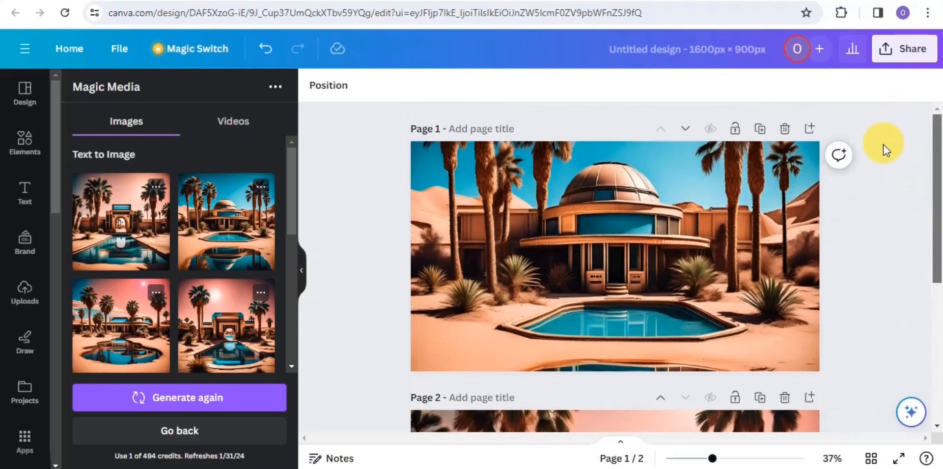